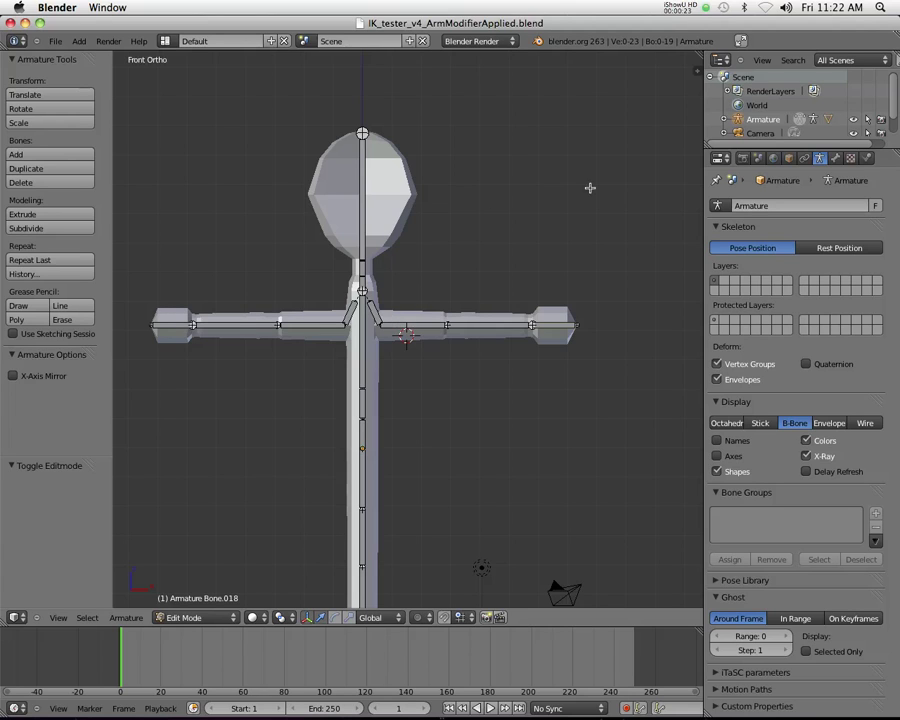
# Step: Widen the Properties editor beside the 3D view and select the arm's middle bone
pyautogui.moveTo(705, 207); pyautogui.dragTo(600, 204)
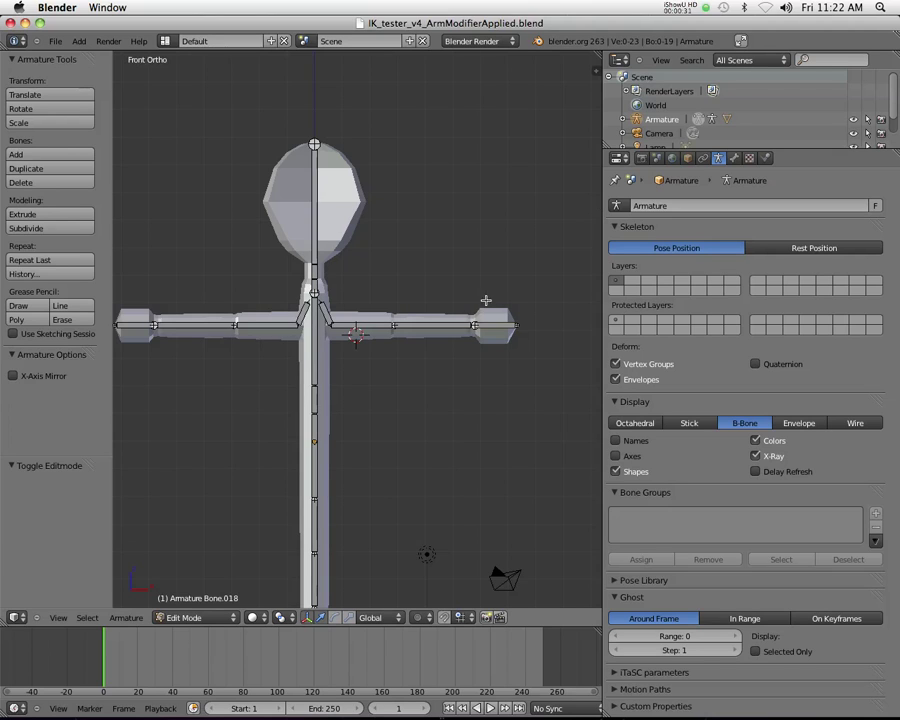
pyautogui.rightClick(449, 325)
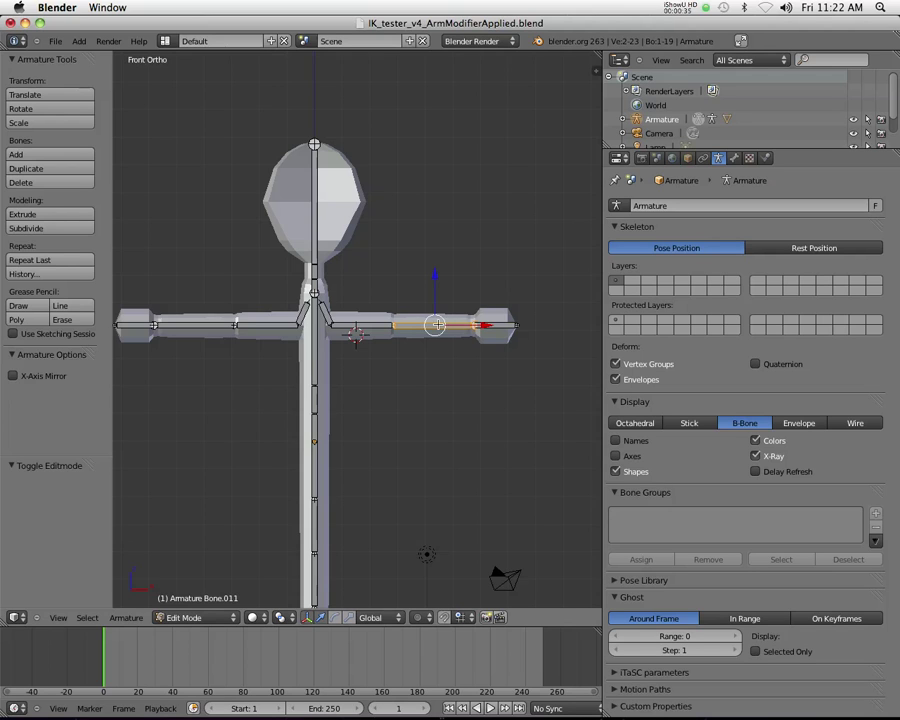
# Step: Centre the arm in the view and show the armature's Object properties
pyautogui.scroll(6, 447, 325)
pyautogui.press('space')
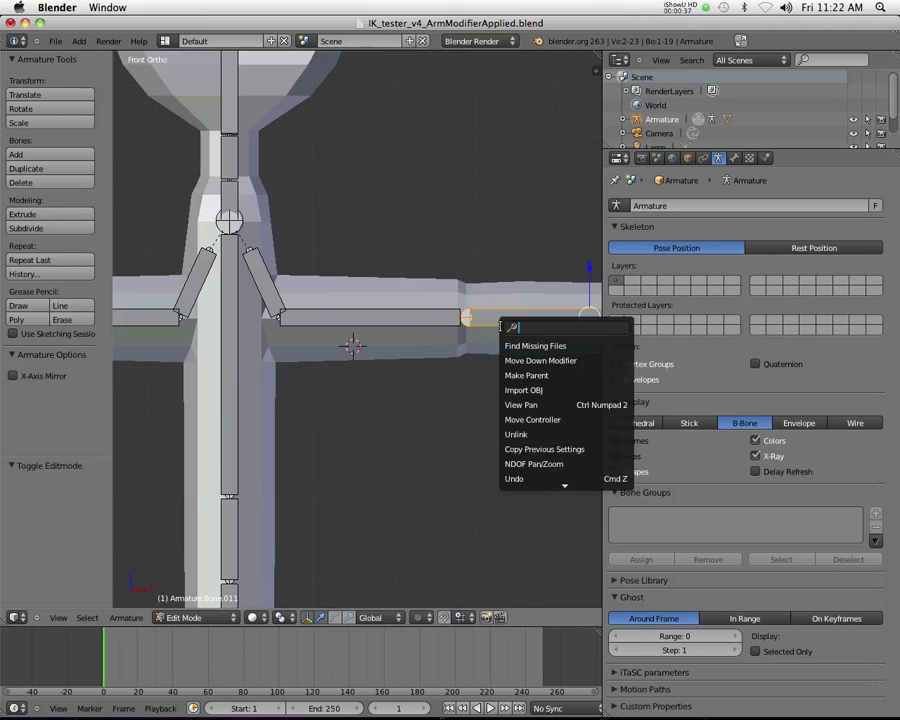
pyautogui.press('Escape')
pyautogui.keyDown('shift'); pyautogui.moveTo(492, 317); pyautogui.dragTo(344, 321, button='middle'); pyautogui.keyUp('shift')
pyautogui.click(687, 158)
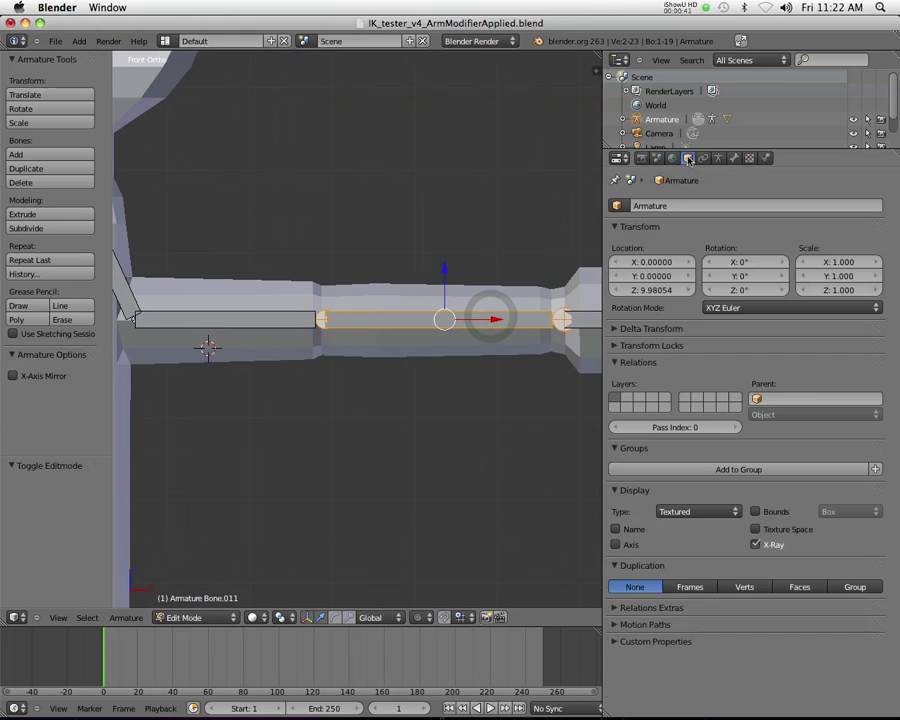
# Step: Rename the armature object to forearm.L
pyautogui.click(660, 208)
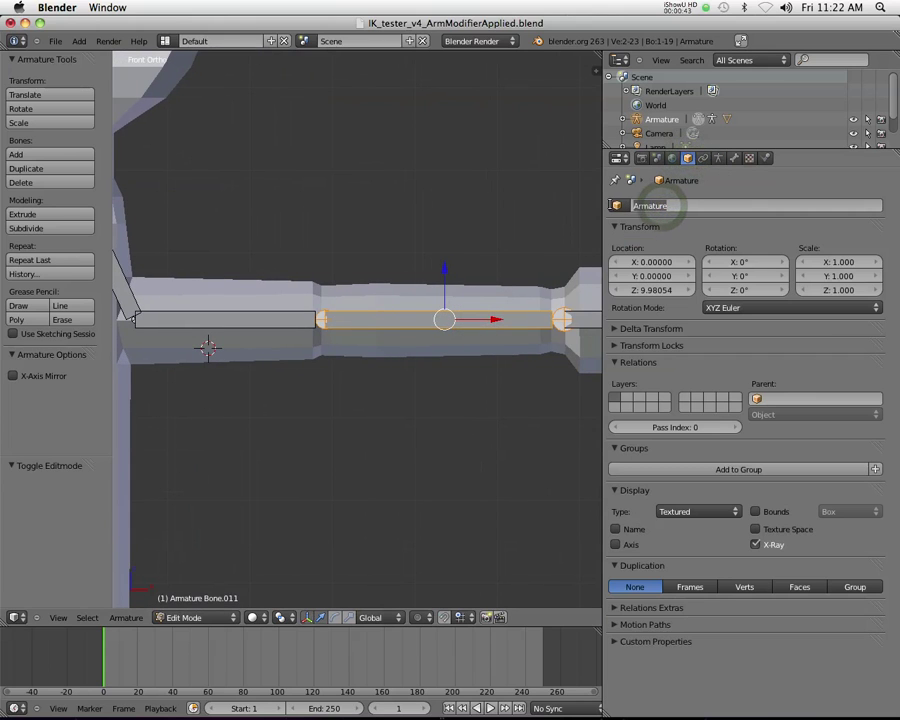
pyautogui.write('forarm')
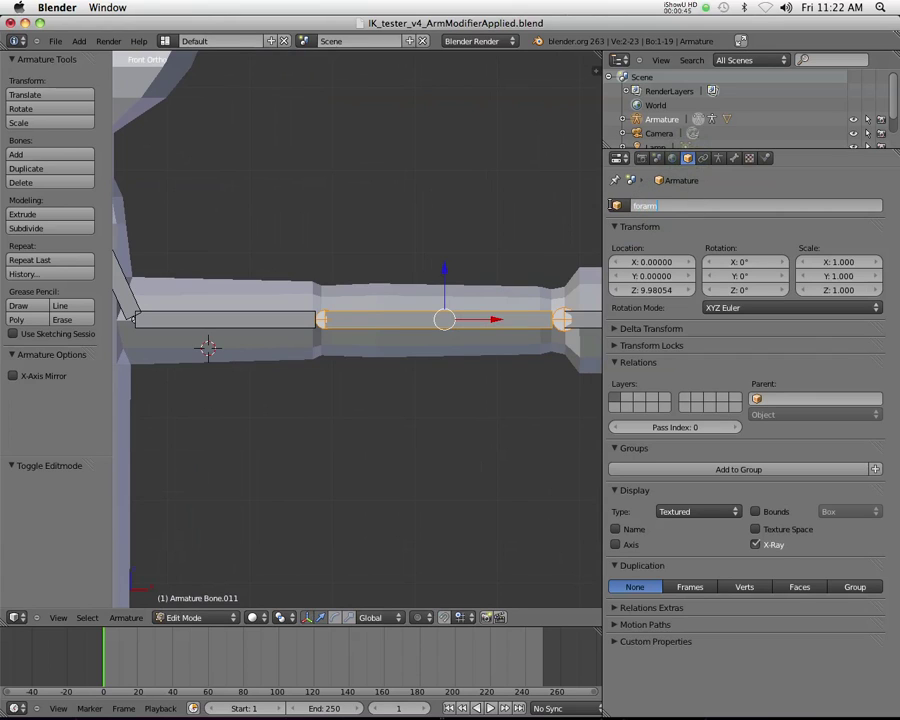
pyautogui.press('BackSpace')
pyautogui.press('BackSpace')
pyautogui.write('forearm.L')
pyautogui.press('Return')
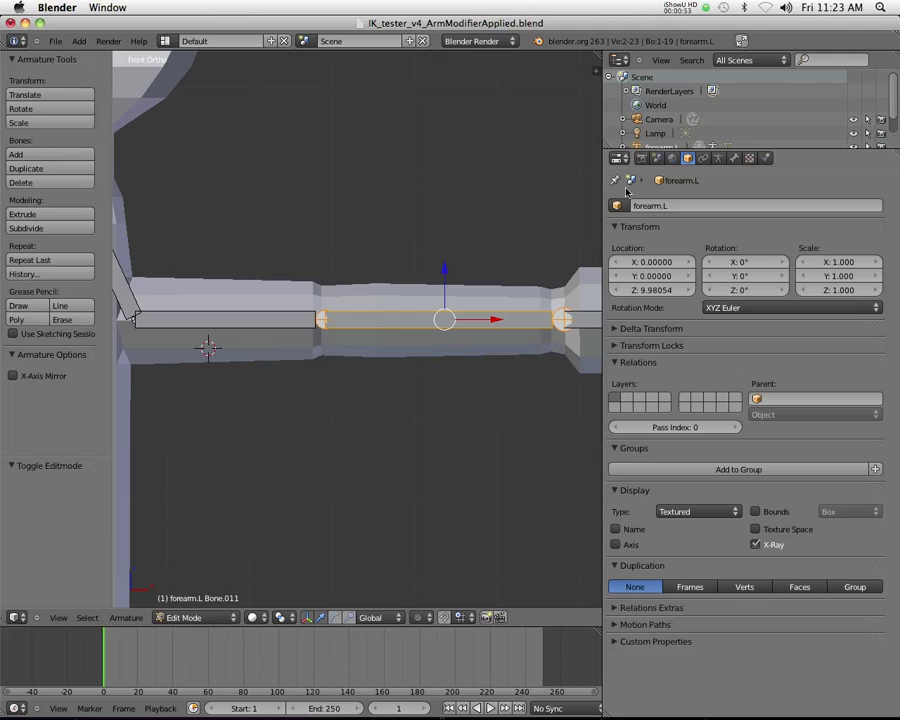
# Step: Restore the object's name to Armature
pyautogui.rightClick(230, 319)
pyautogui.doubleClick(650, 205)
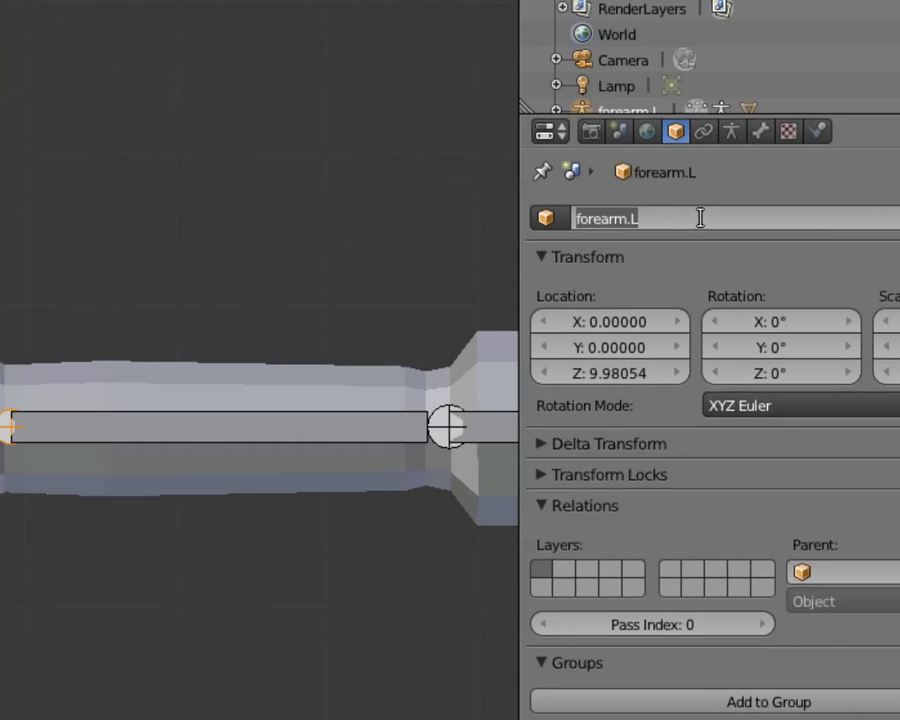
pyautogui.write('Armature')
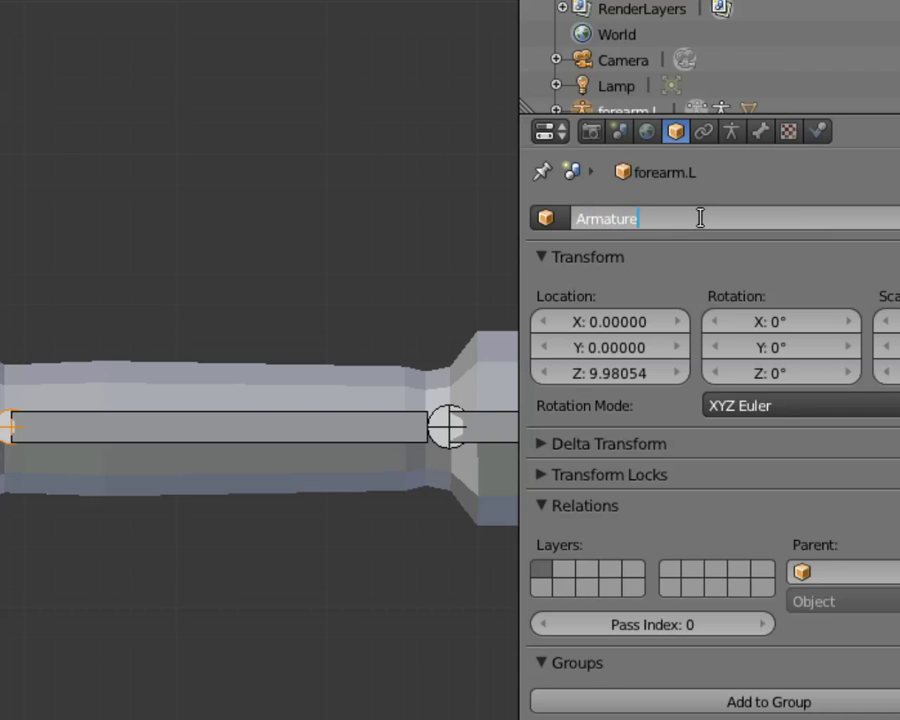
pyautogui.press('Return')
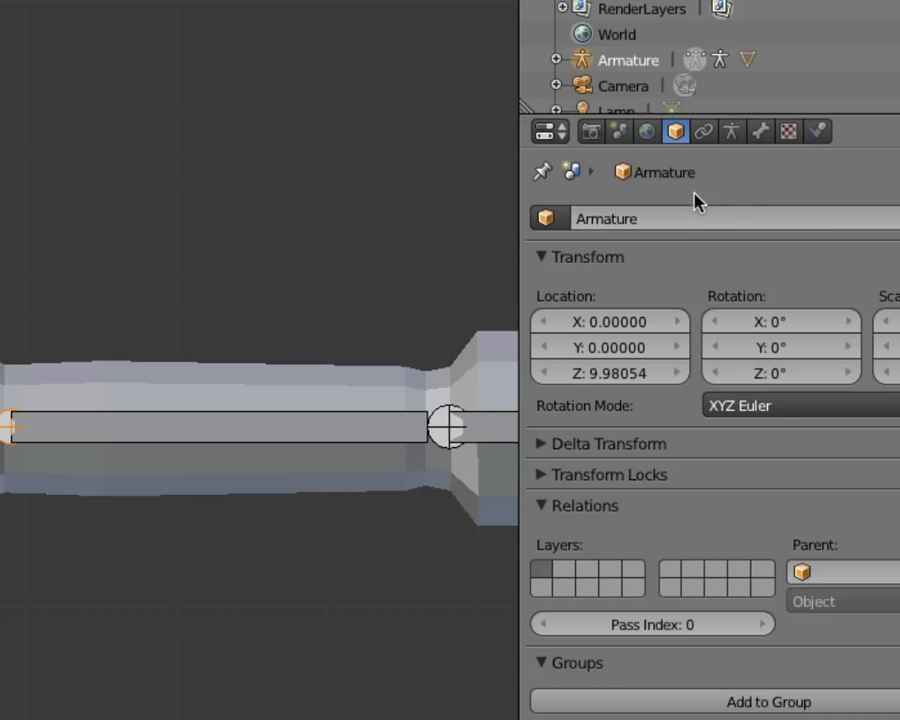
pyautogui.scroll(-4, 282, 348)
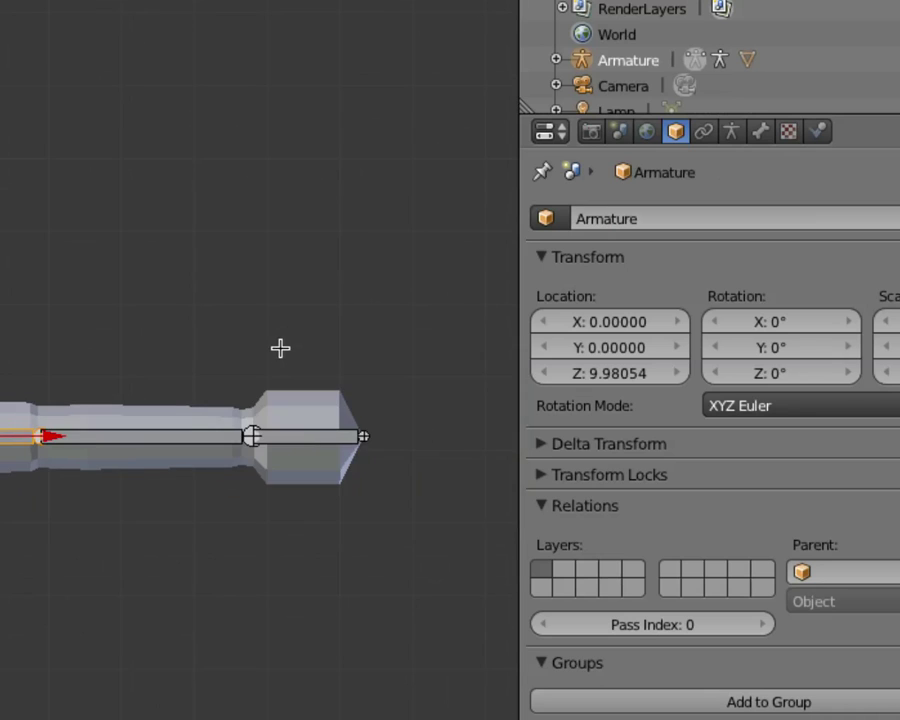
# Step: Rename the arm's middle bone to forearm.L in the Bone tab
pyautogui.rightClick(180, 430)
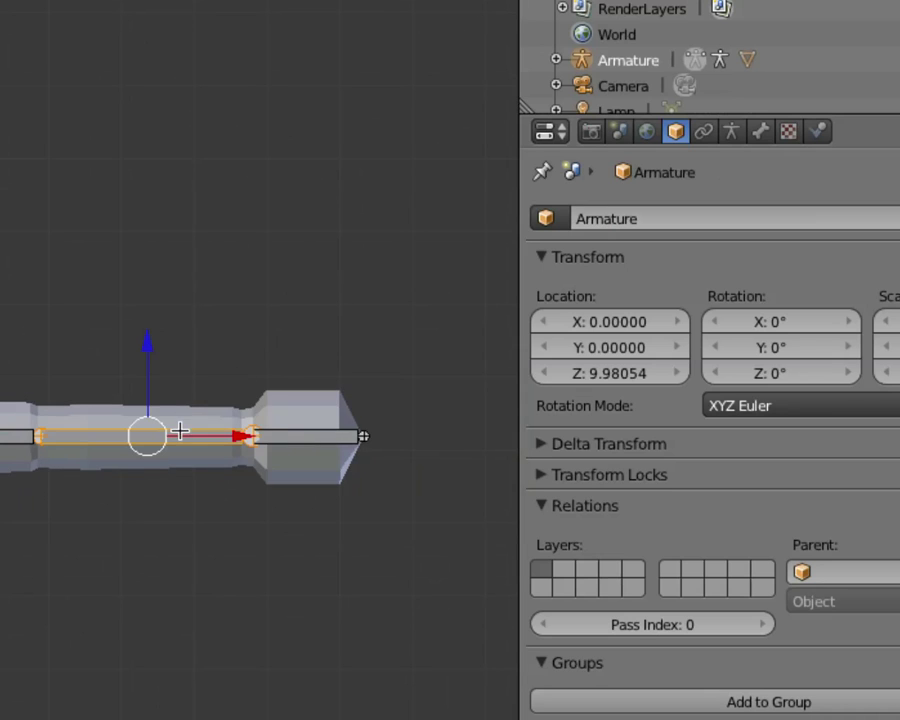
pyautogui.click(759, 131)
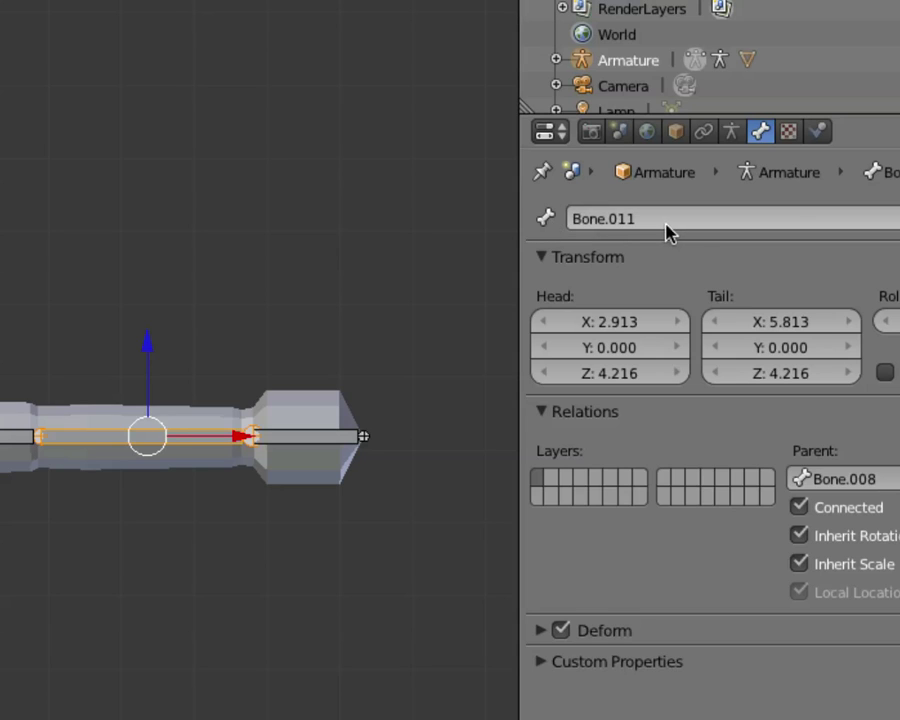
pyautogui.click(561, 218)
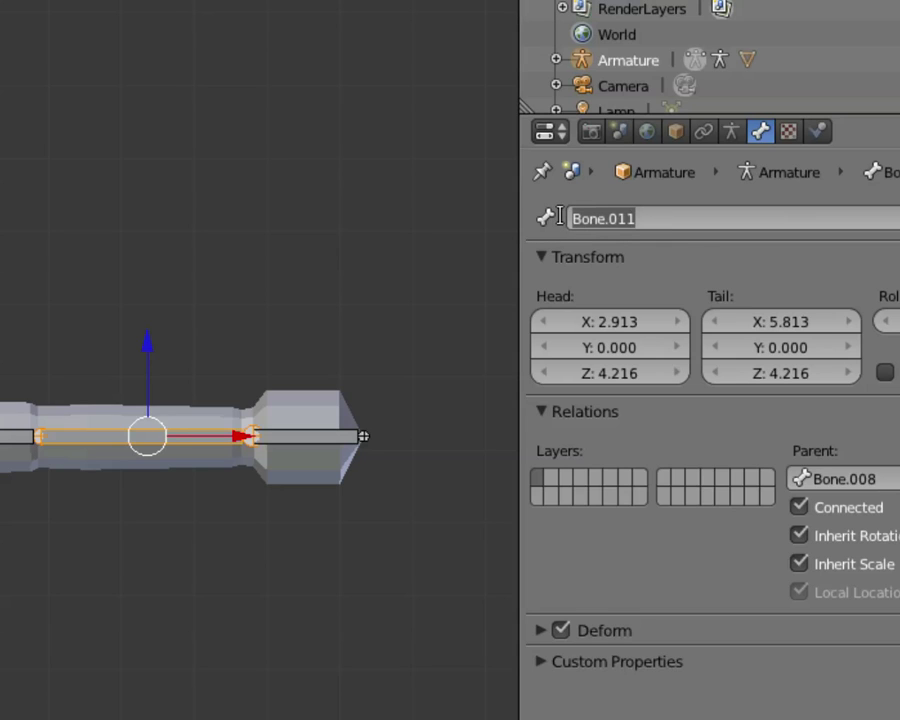
pyautogui.write('Forearm')
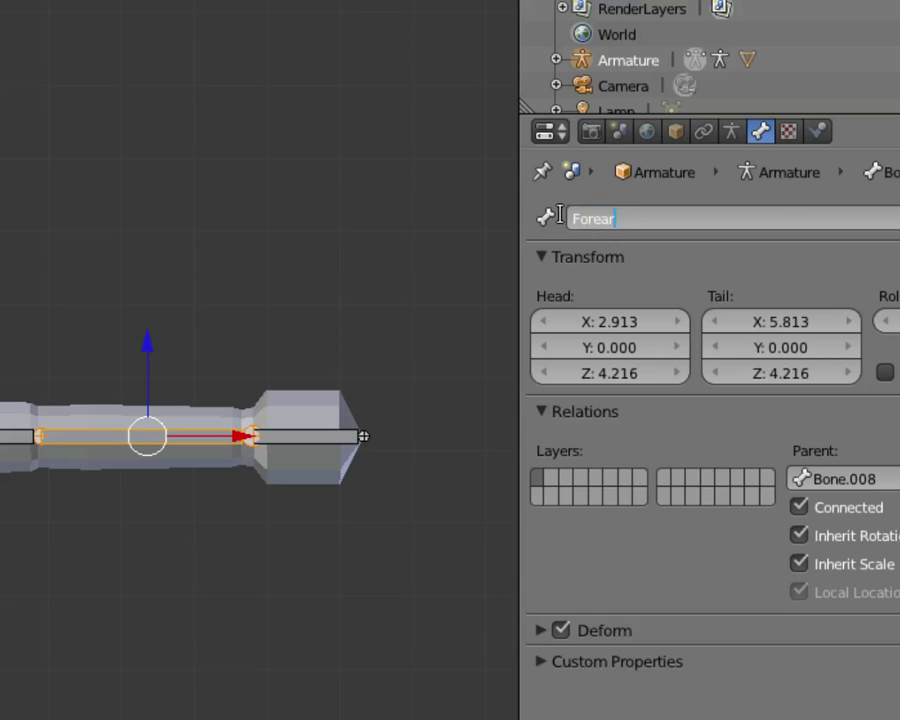
pyautogui.press('BackSpace')
pyautogui.press('BackSpace')
pyautogui.press('BackSpace')
pyautogui.press('BackSpace')
pyautogui.press('BackSpace')
pyautogui.press('BackSpace')
pyautogui.press('BackSpace')
pyautogui.write('forearm.L')
pyautogui.press('Return')
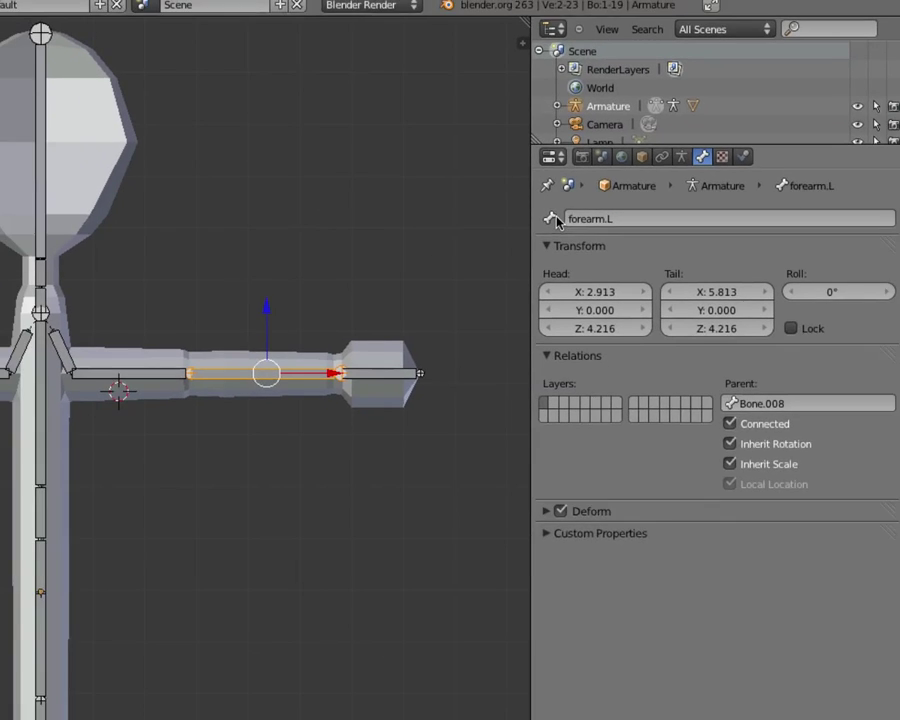
# Step: Rename the bone at the arm's tip to hand.L
pyautogui.press('e')
pyautogui.click(442, 340)
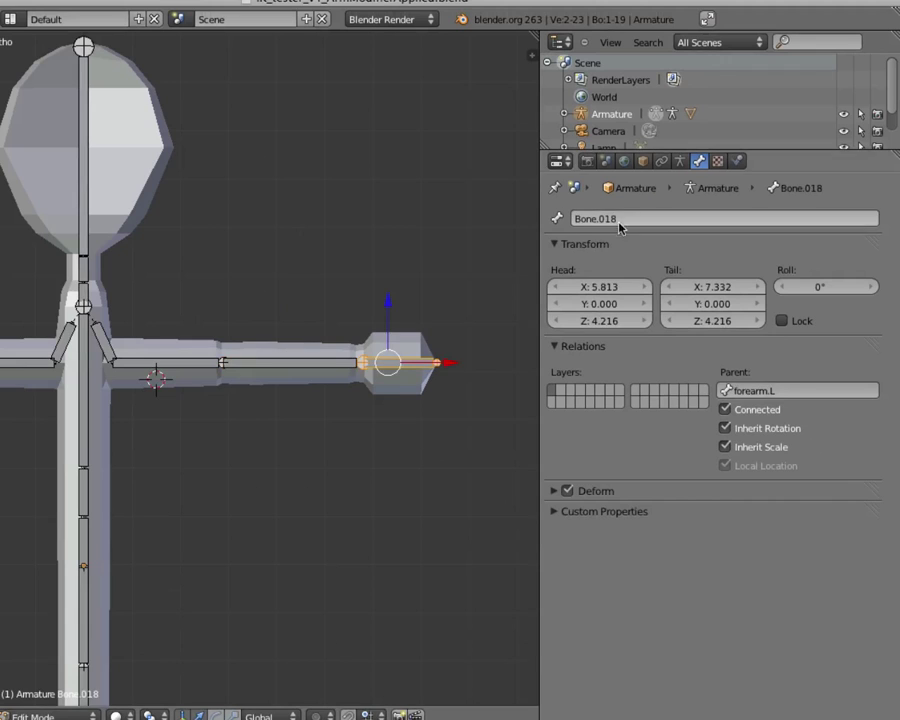
pyautogui.click(617, 221)
pyautogui.write('hand.L')
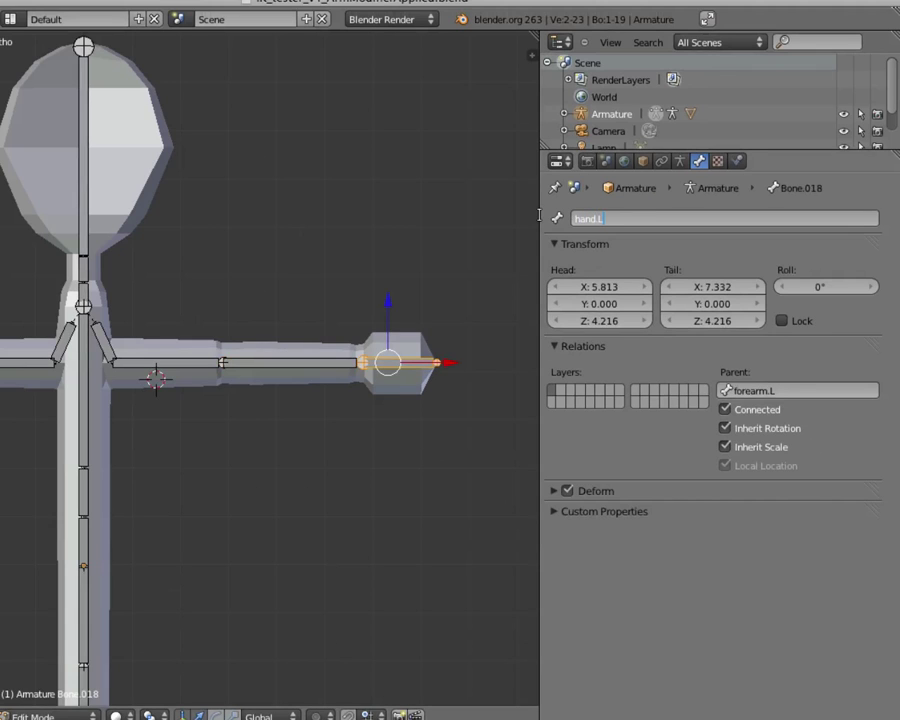
pyautogui.press('Return')
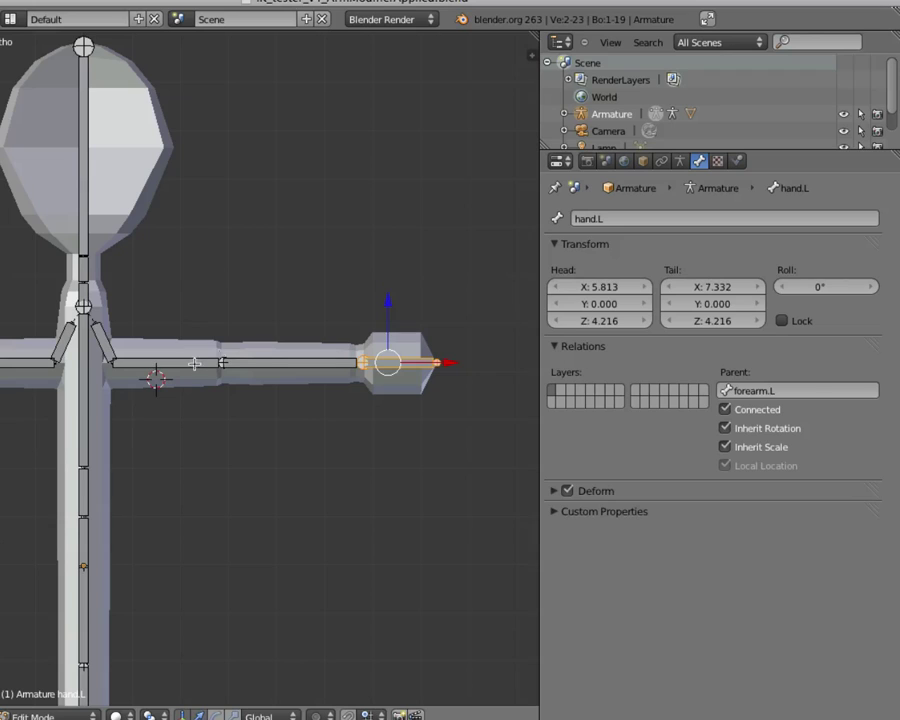
# Step: Rename the upper arm bone to upperArm.L and the shoulder bone to shoulder.L
pyautogui.rightClick(189, 364)
pyautogui.click(643, 216)
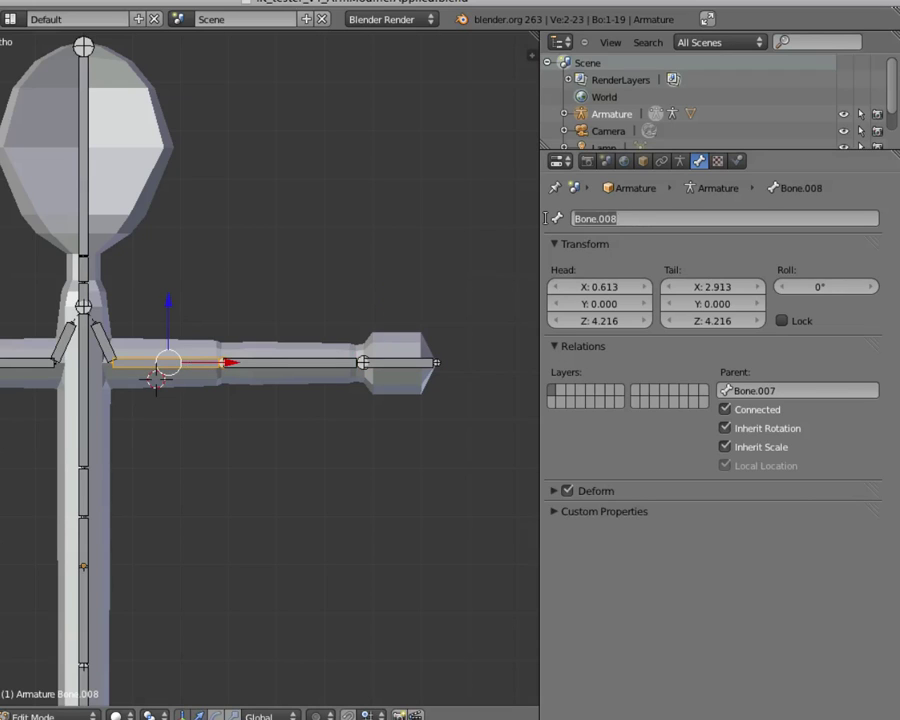
pyautogui.write('upperArm.L')
pyautogui.press('Return')
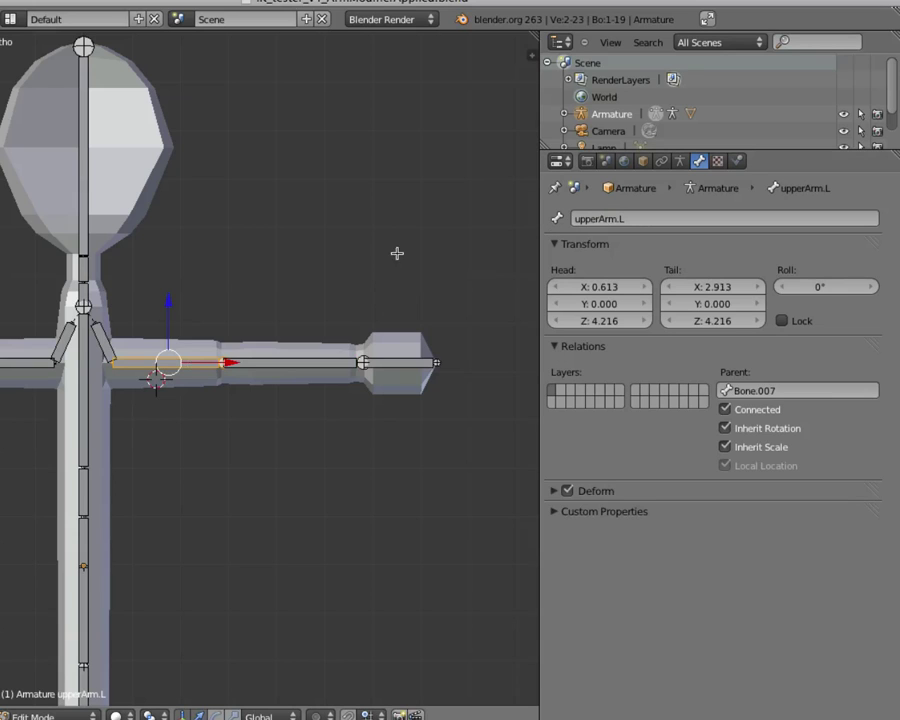
pyautogui.rightClick(105, 338)
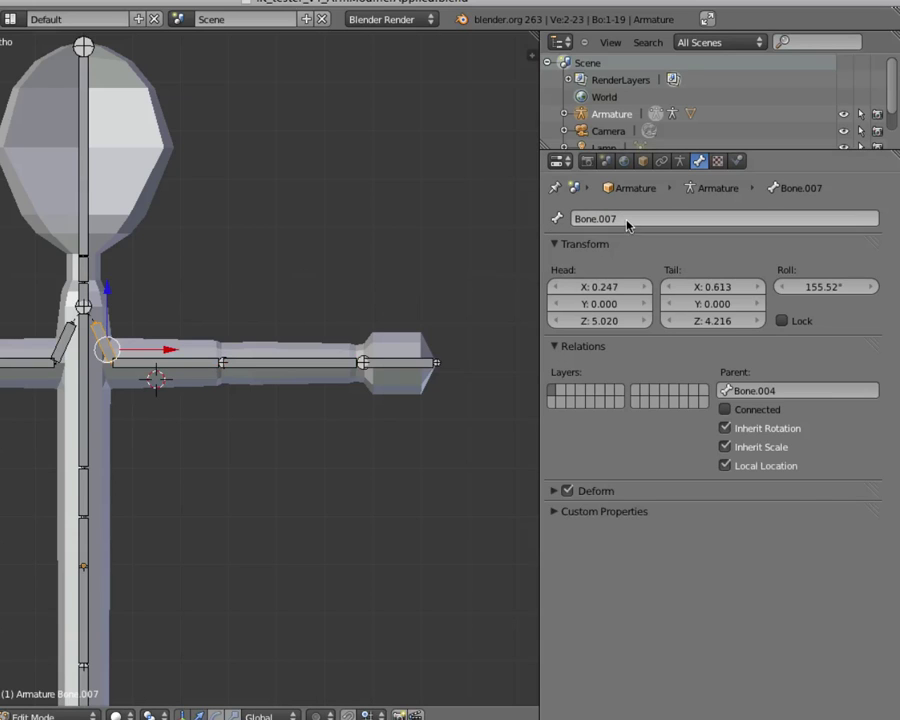
pyautogui.click(574, 219)
pyautogui.write('should')
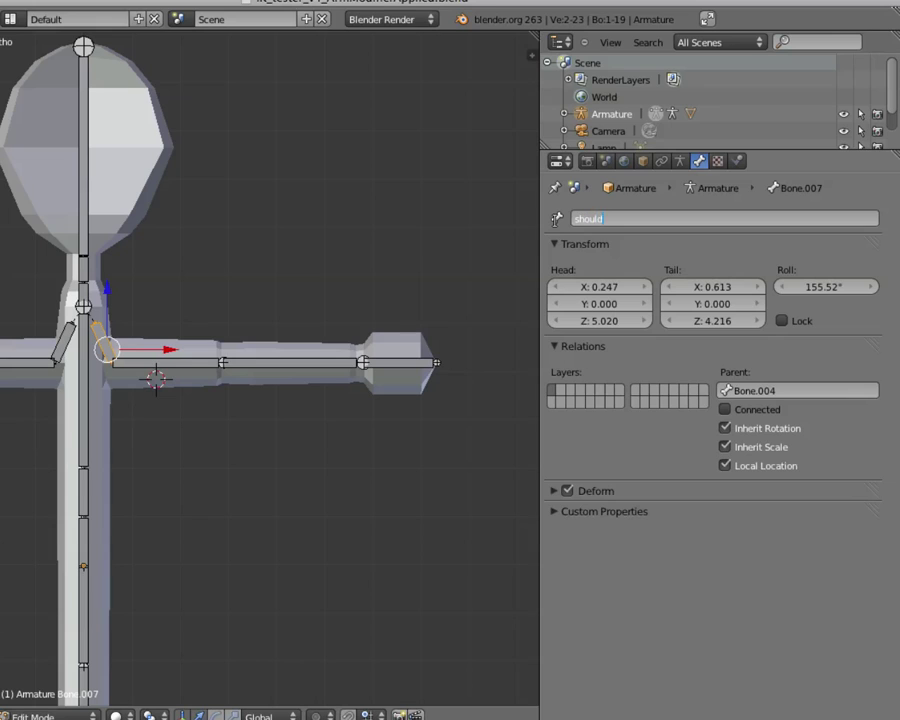
pyautogui.write('er.L')
pyautogui.press('Return')
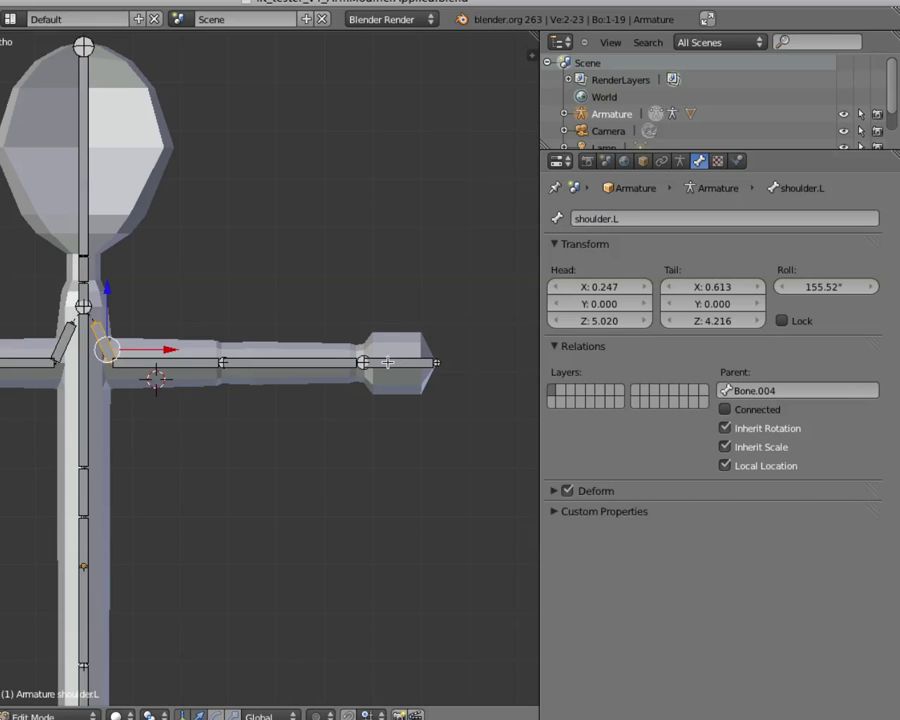
# Step: Select forearm.L and switch the armature to Pose Mode
pyautogui.rightClick(317, 362)
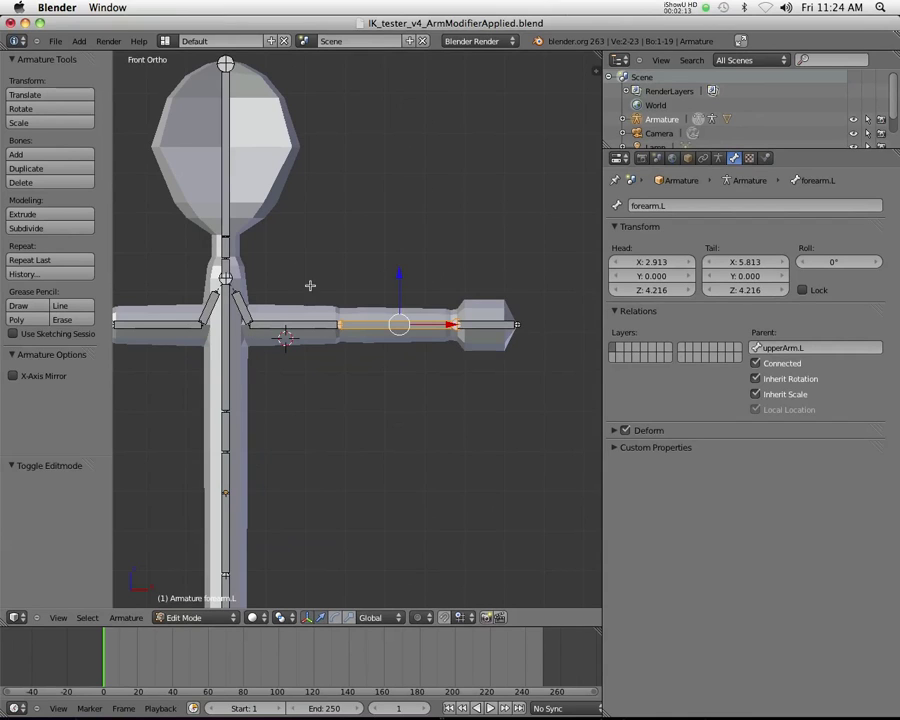
pyautogui.click(197, 619)
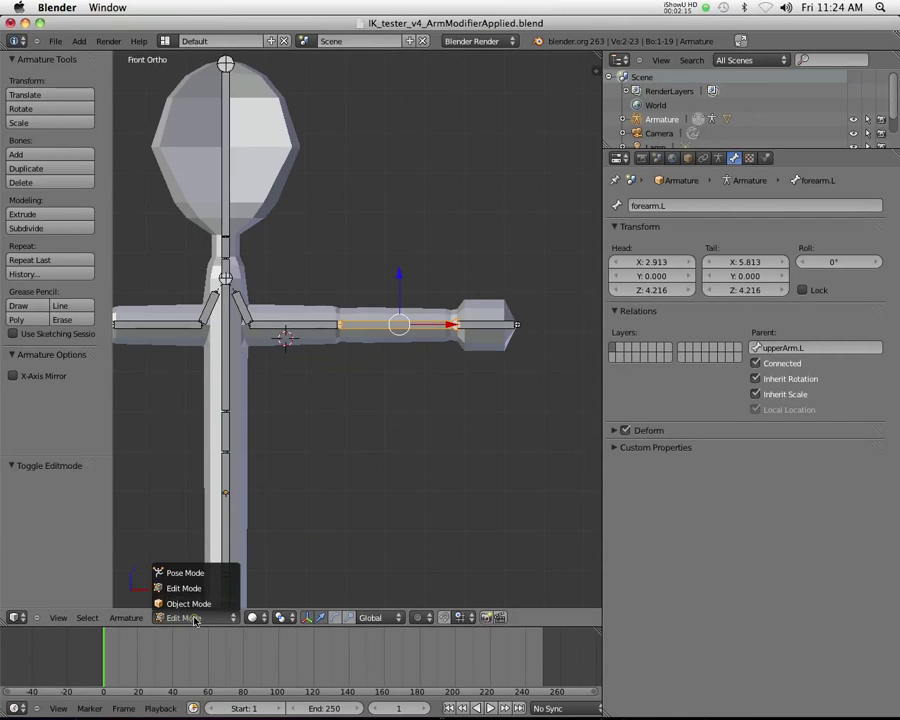
pyautogui.click(195, 575)
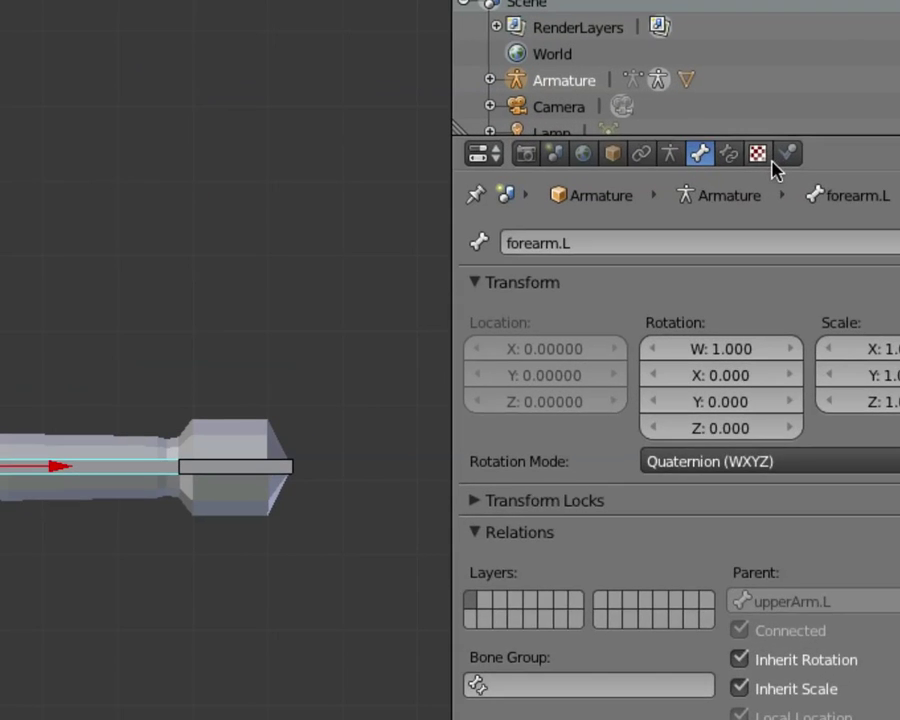
# Step: Add an Inverse Kinematics constraint to forearm.L in Bone Constraints
pyautogui.click(749, 158)
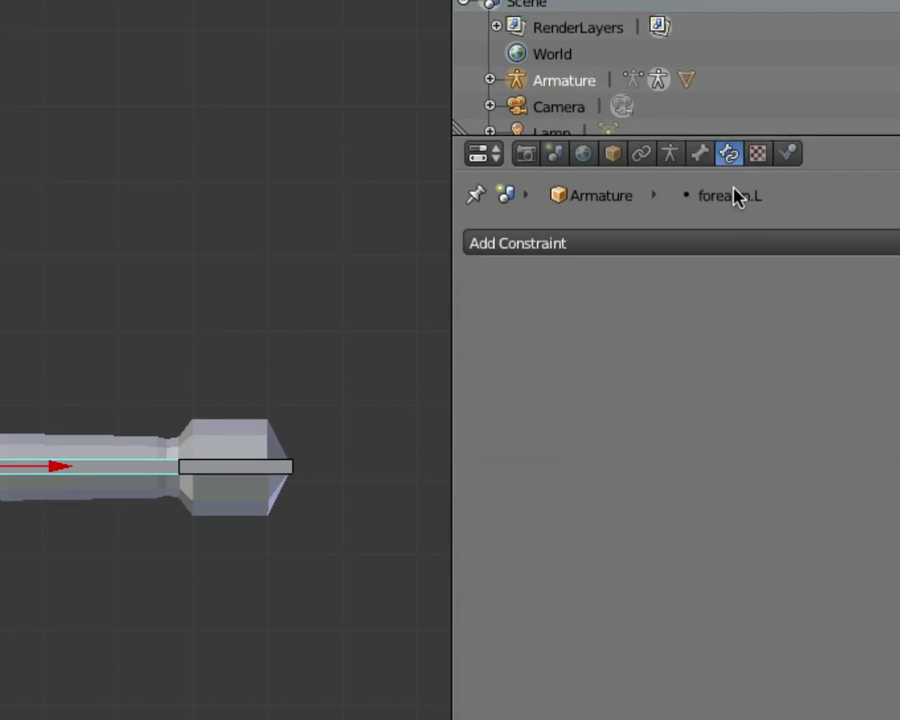
pyautogui.click(715, 241)
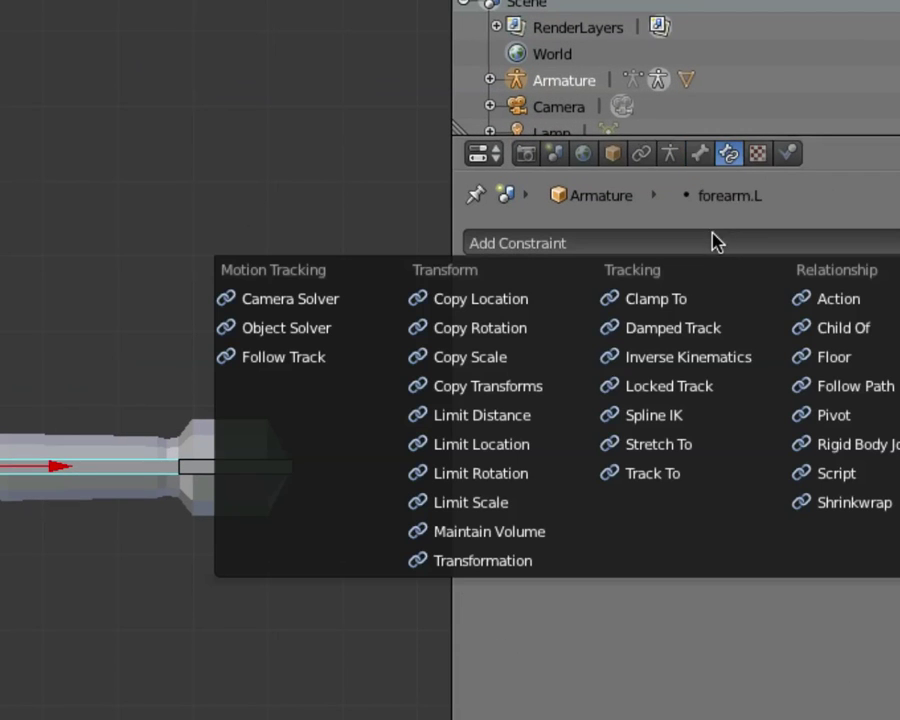
pyautogui.click(693, 371)
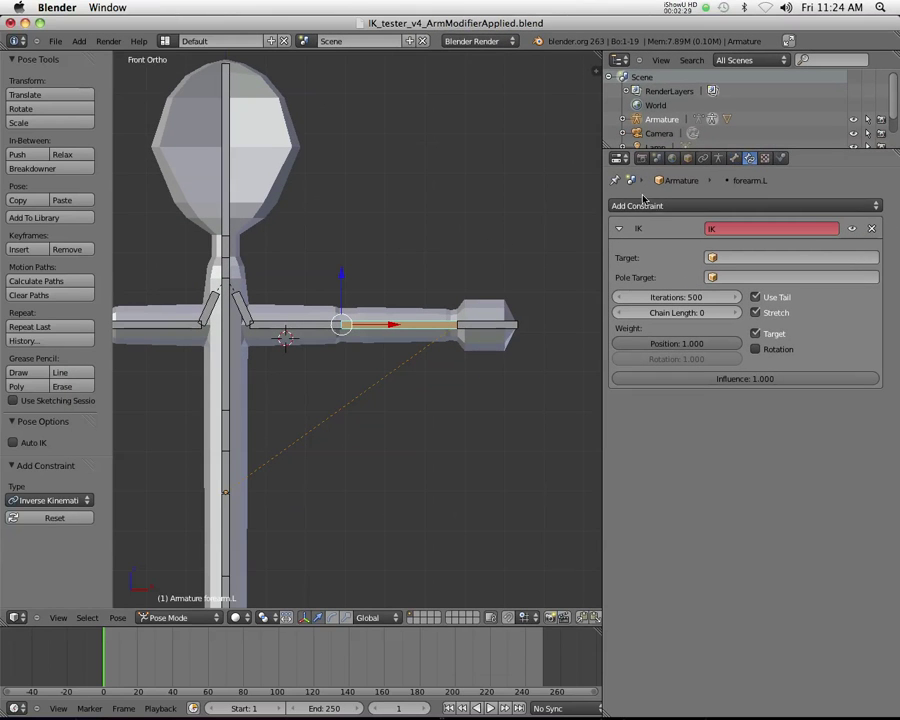
# Step: Test-pull the forearm with G, then undo back to the straight pose
pyautogui.press('g')
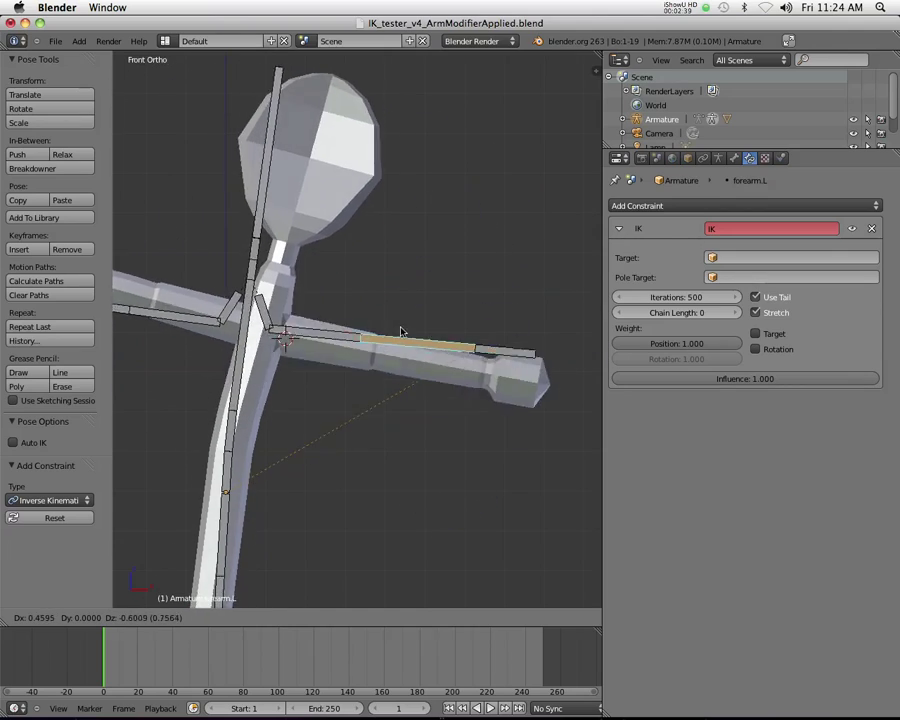
pyautogui.click(322, 209)
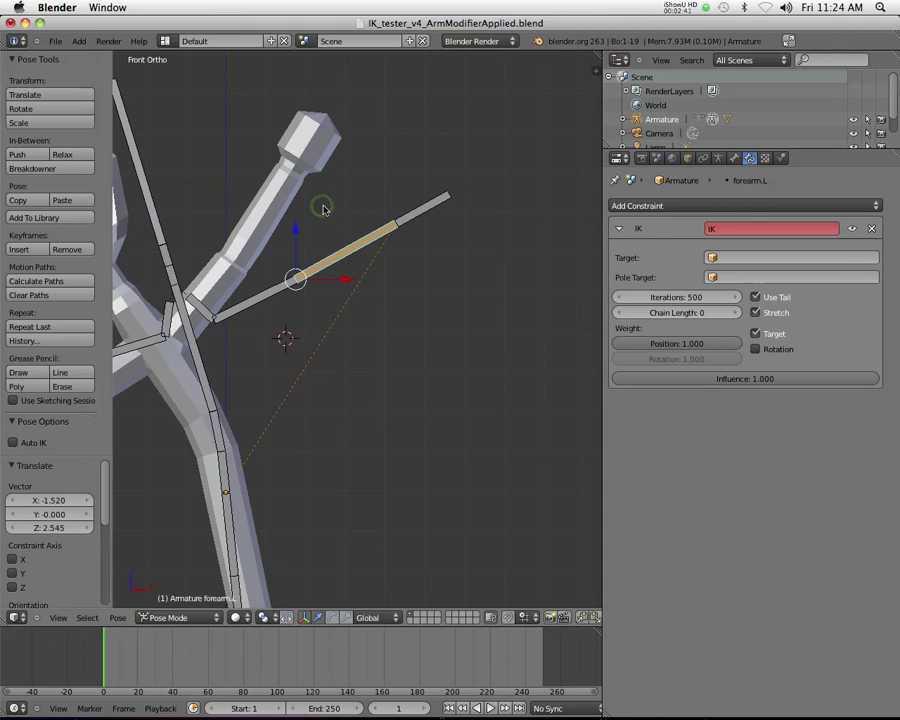
pyautogui.hotkey('ctrl', 'z')
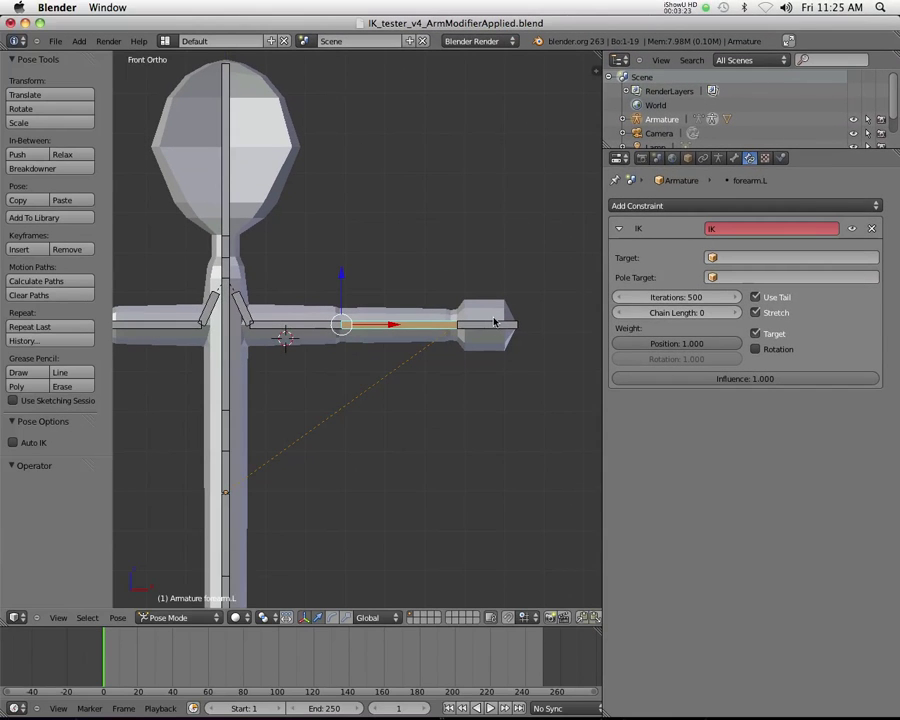
# Step: Select hand.L in front view and reselect it after switching the armature to Edit Mode
pyautogui.scroll(4, 489, 321)
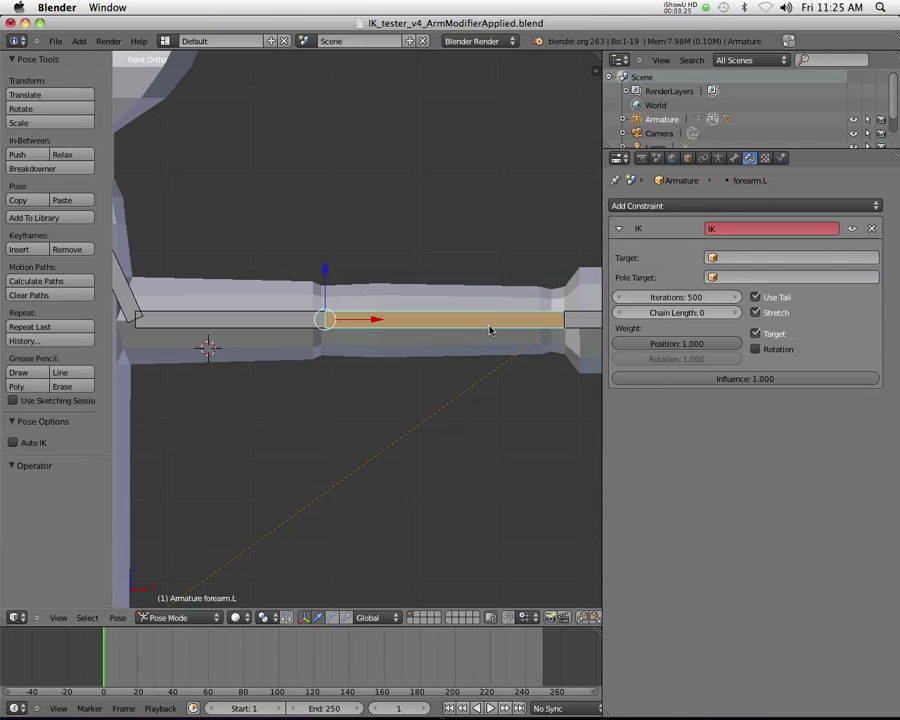
pyautogui.keyDown('shift'); pyautogui.moveTo(489, 330); pyautogui.dragTo(271, 327, button='middle'); pyautogui.keyUp('shift')
pyautogui.rightClick(400, 318)
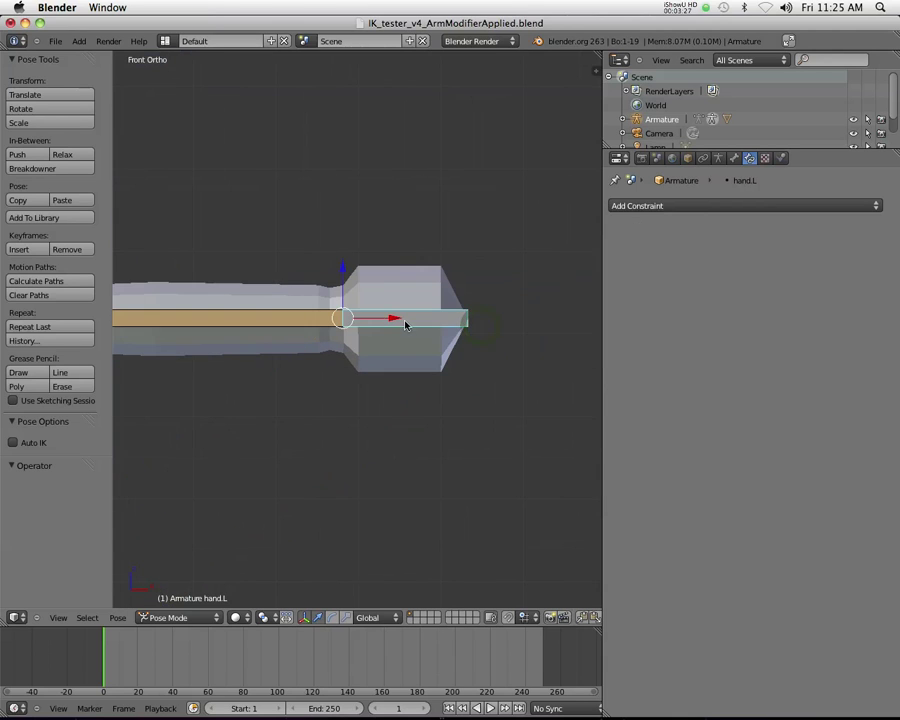
pyautogui.moveTo(405, 322); pyautogui.dragTo(361, 399, button='middle')
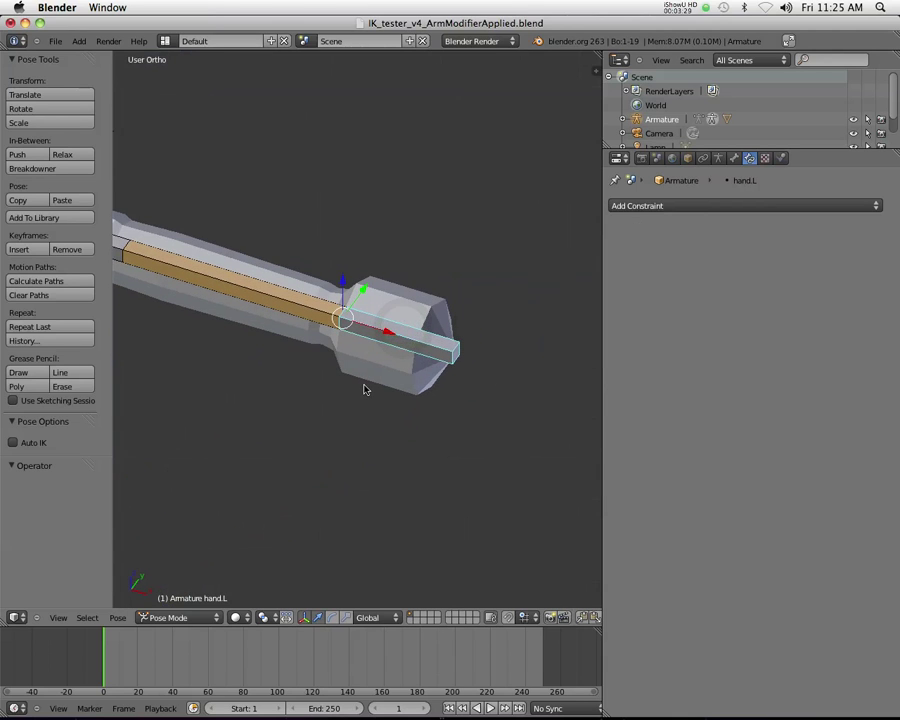
pyautogui.press('KP_1')
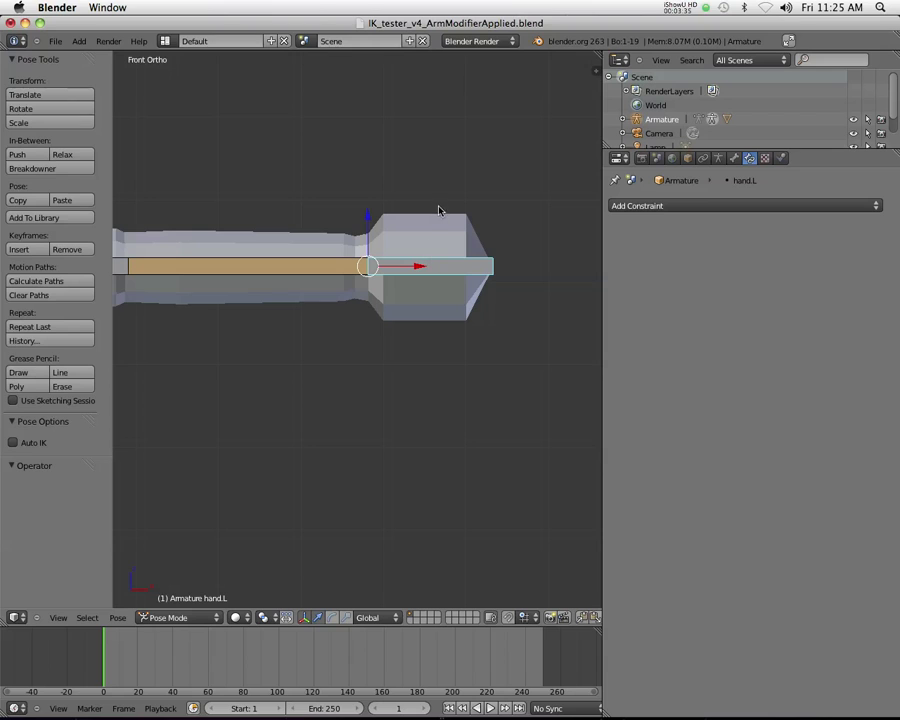
pyautogui.click(215, 617)
pyautogui.click(209, 584)
pyautogui.click(410, 265)
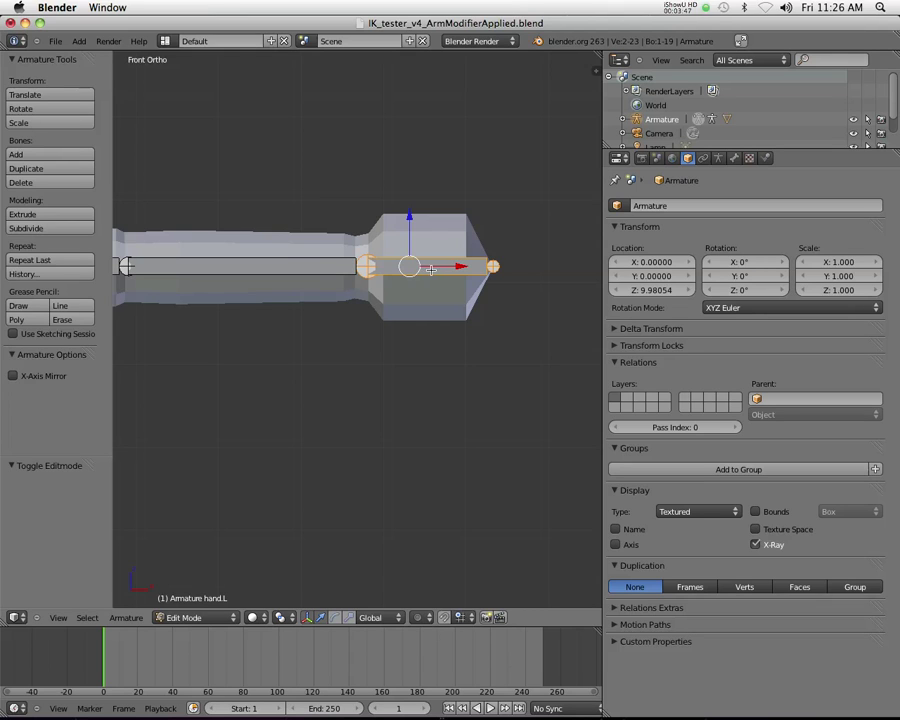
# Step: Duplicate the hand bone and place the copy, hand.L.001, above the hand
pyautogui.hotkey('shift', 'd')
pyautogui.click(438, 189)
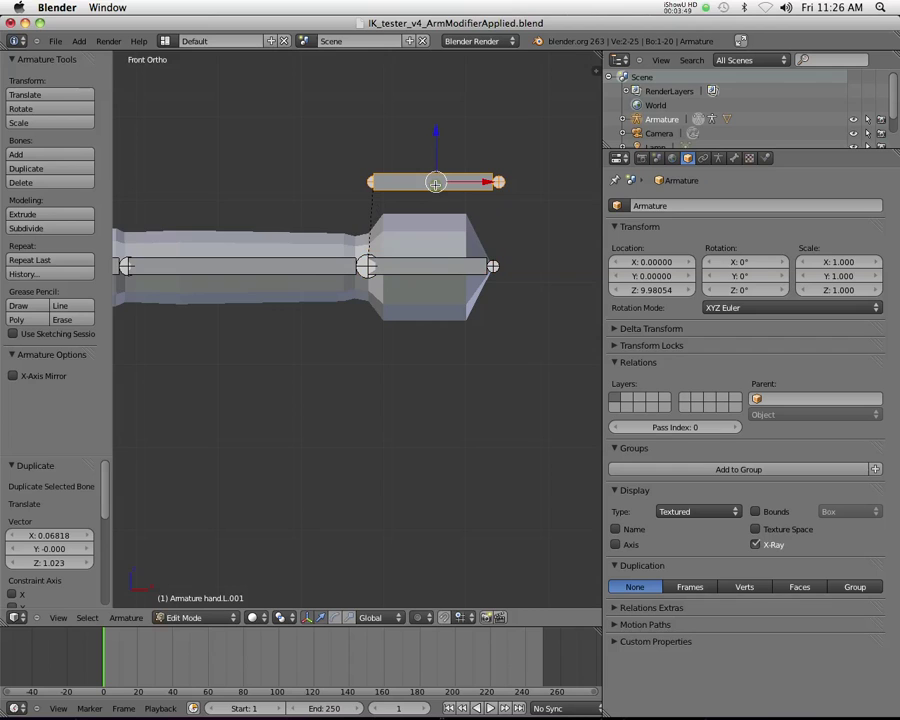
pyautogui.moveTo(438, 189); pyautogui.dragTo(356, 274, button='middle')
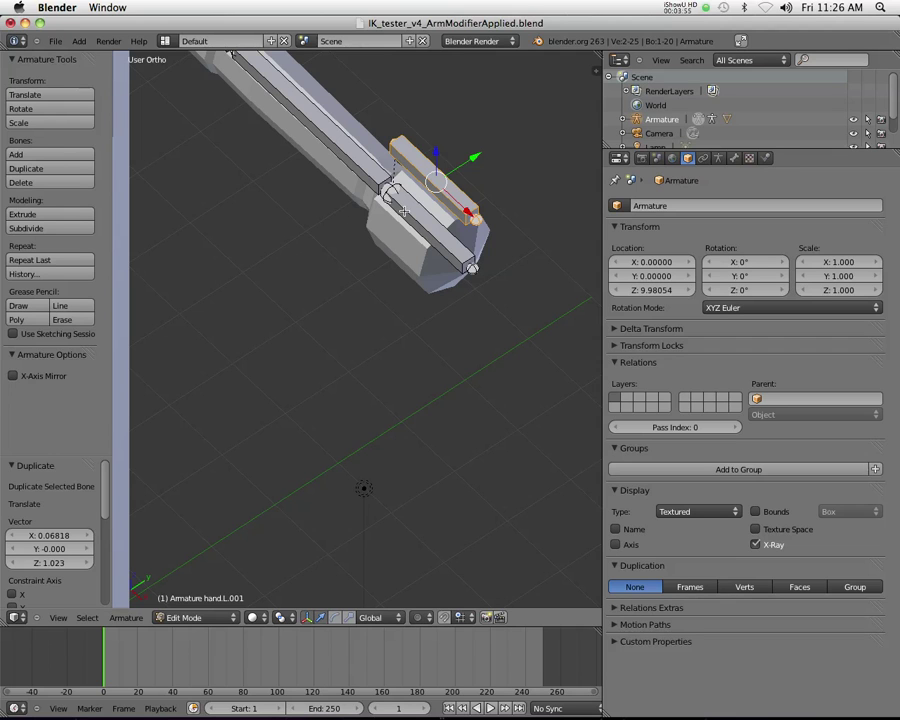
pyautogui.moveTo(434, 194); pyautogui.dragTo(369, 239, button='middle')
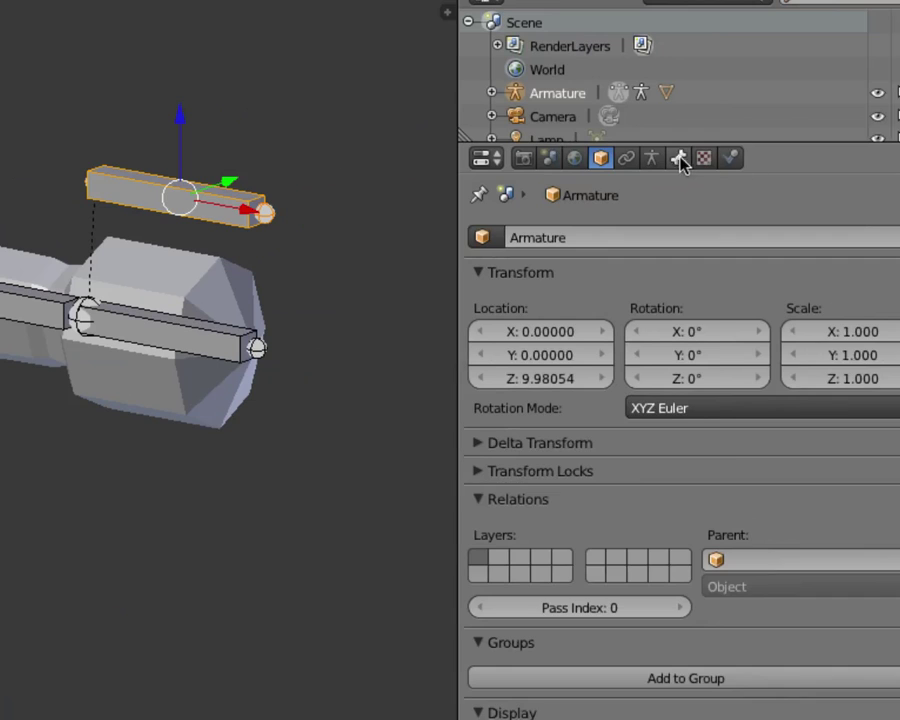
# Step: Clear hand.L.001's forearm.L parent in Bone properties
pyautogui.click(730, 158)
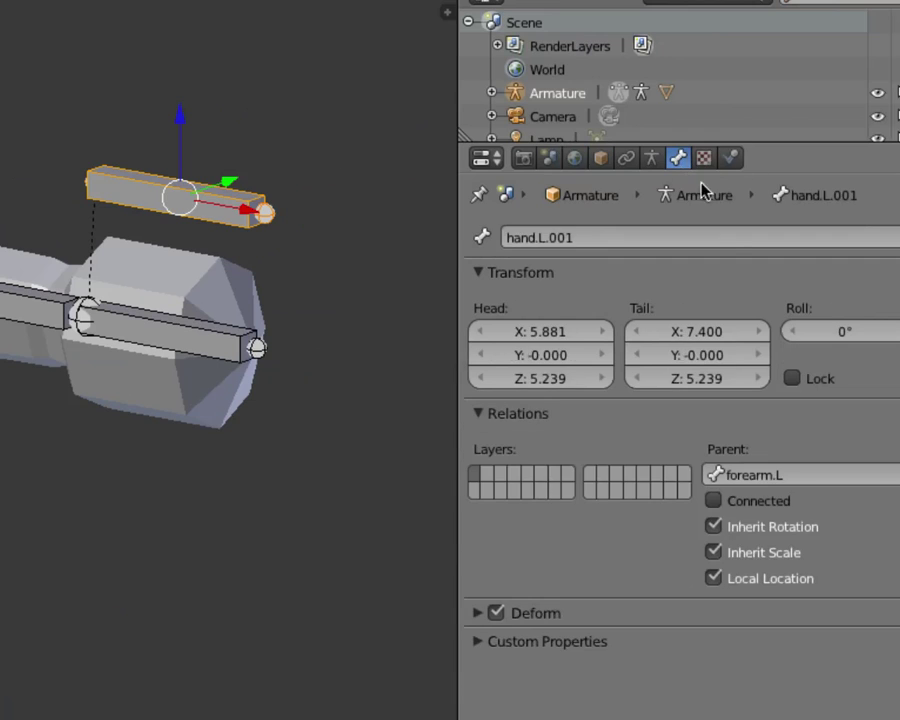
pyautogui.click(797, 478)
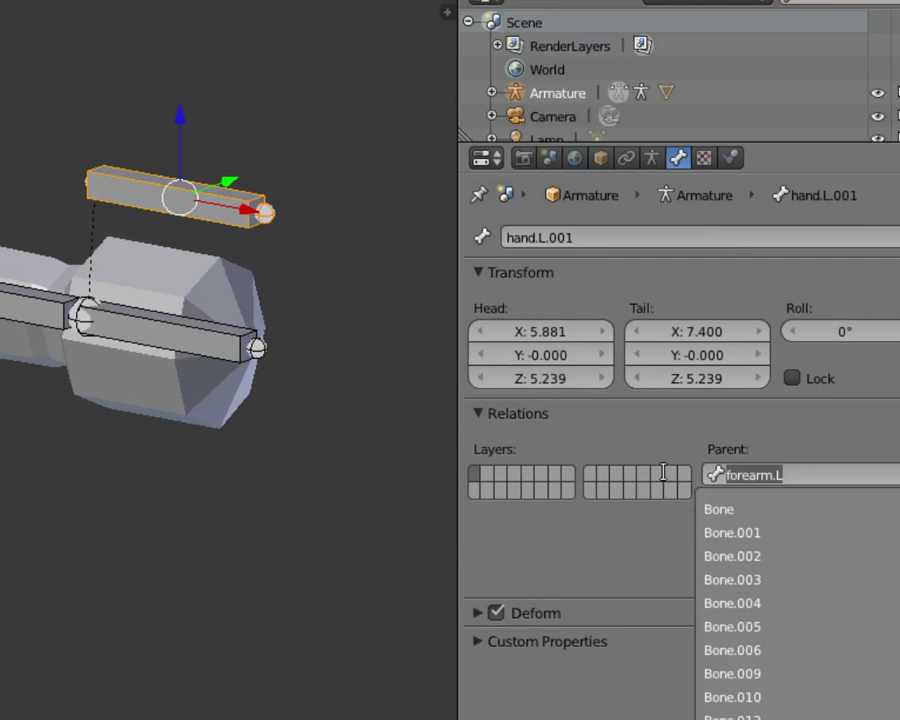
pyautogui.press('BackSpace')
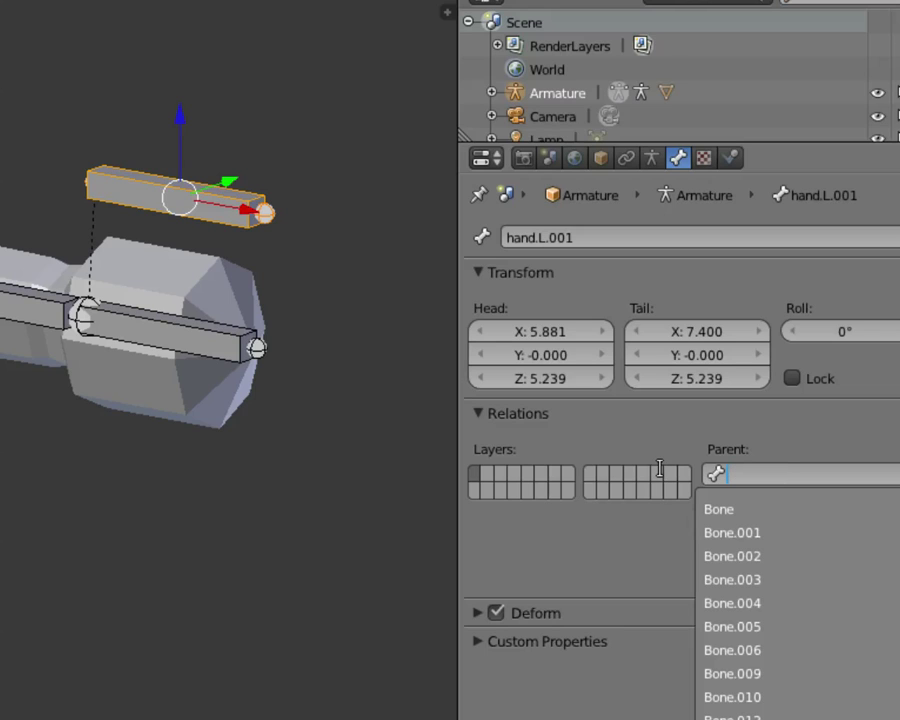
pyautogui.press('Return')
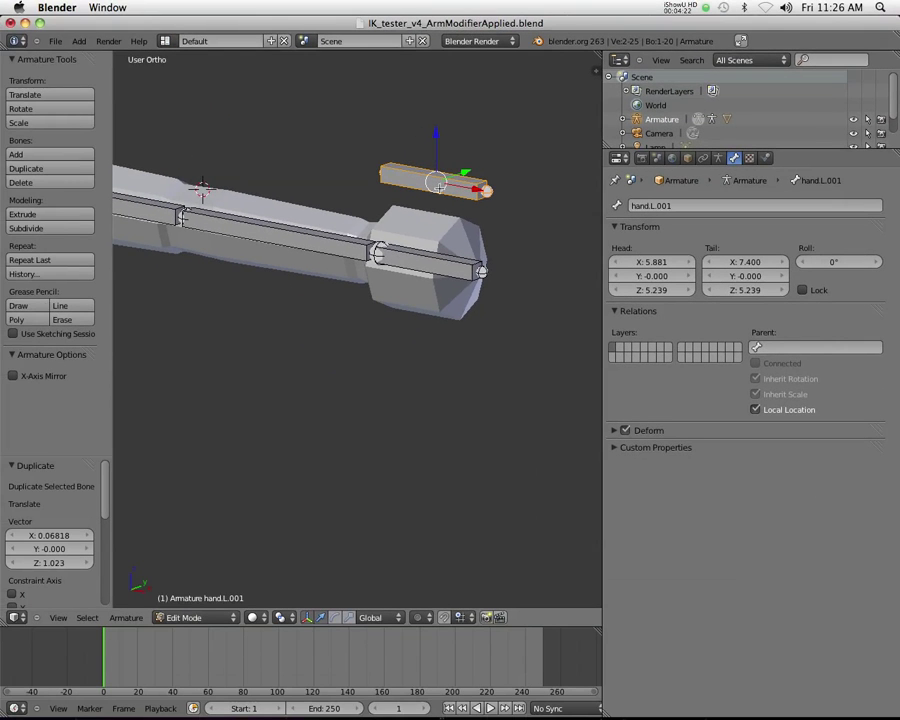
pyautogui.click(127, 618)
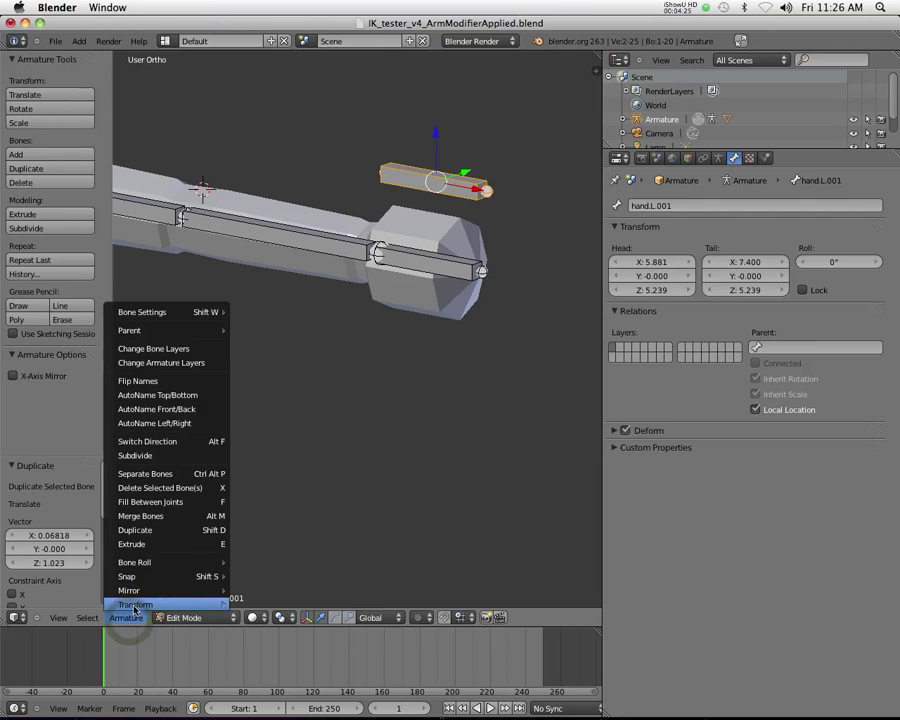
pyautogui.moveTo(134, 607)
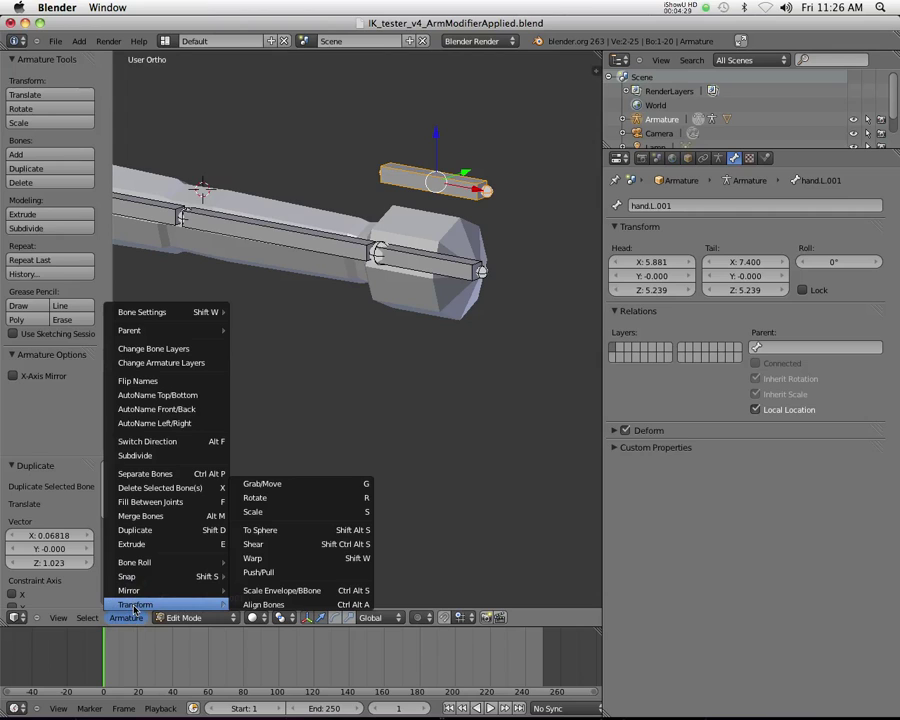
pyautogui.click(256, 511)
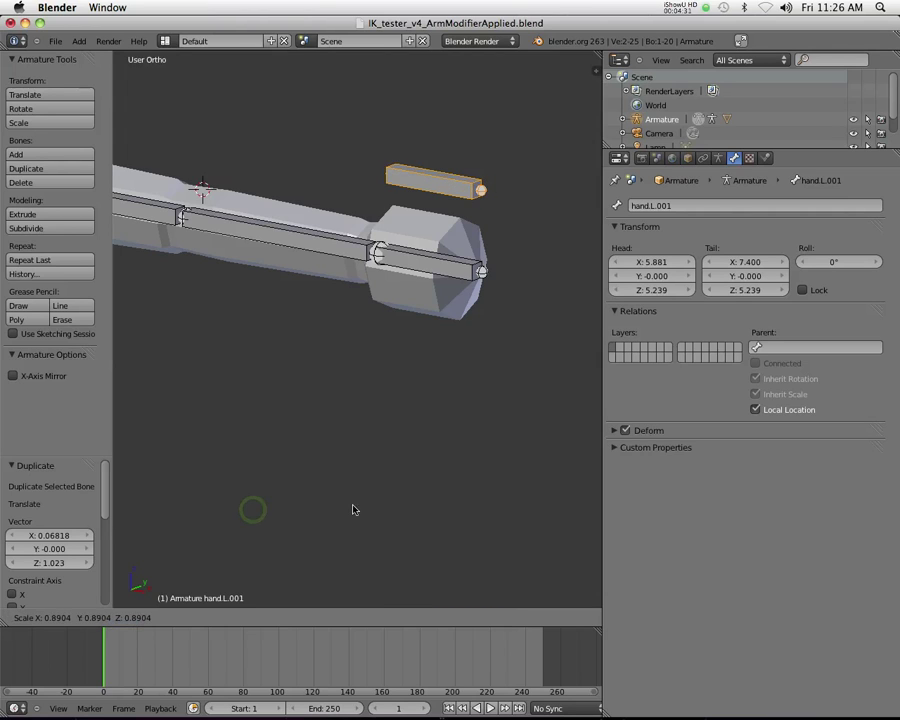
pyautogui.click(250, 479)
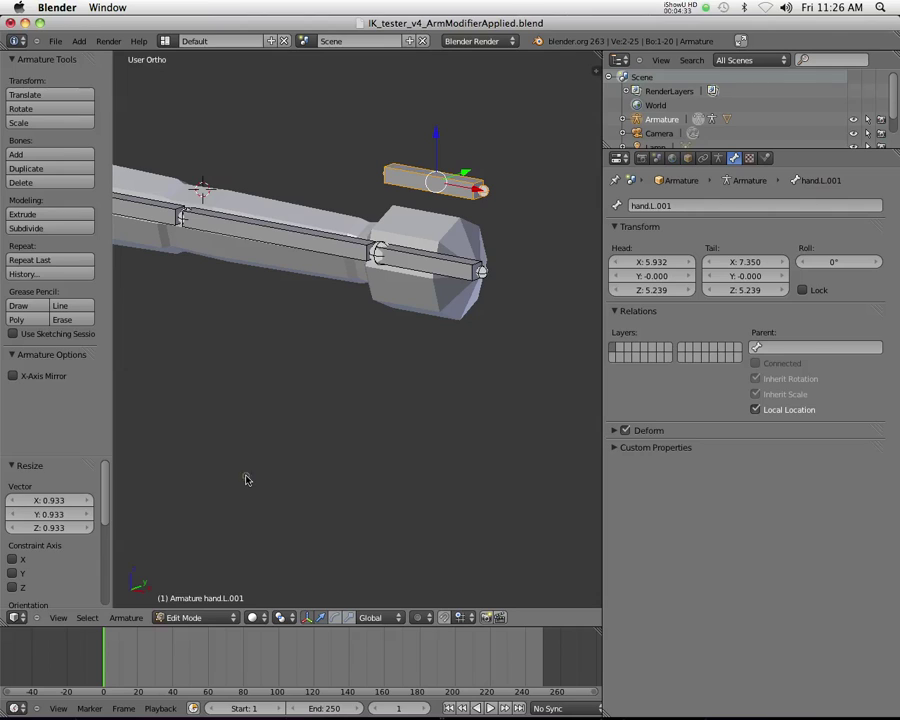
pyautogui.hotkey('ctrl', 'z')
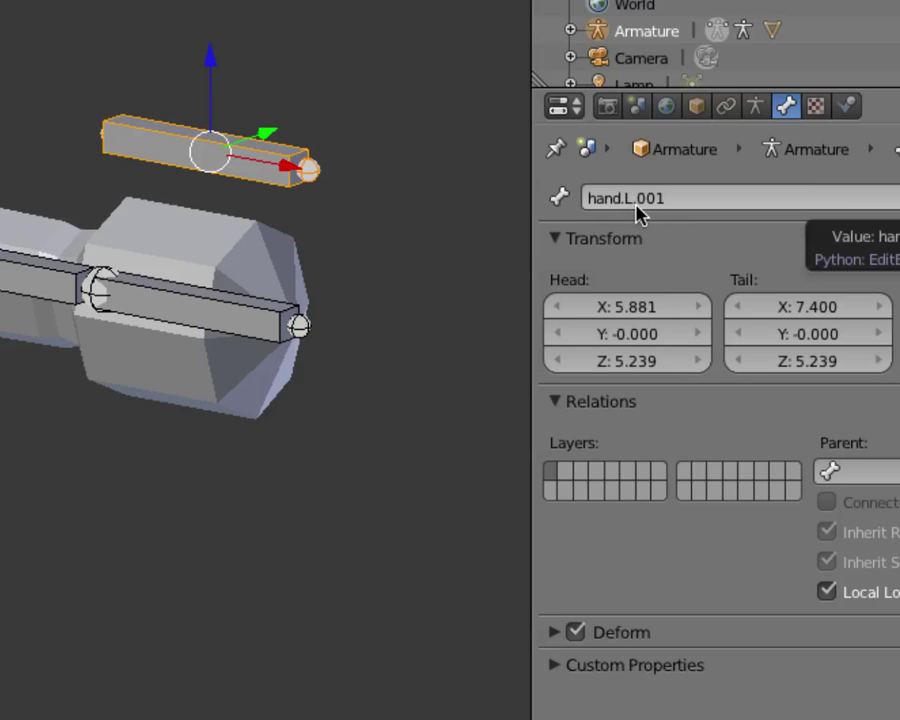
# Step: Rename the duplicated bone from hand.L.001 to handIK.L
pyautogui.click(624, 202)
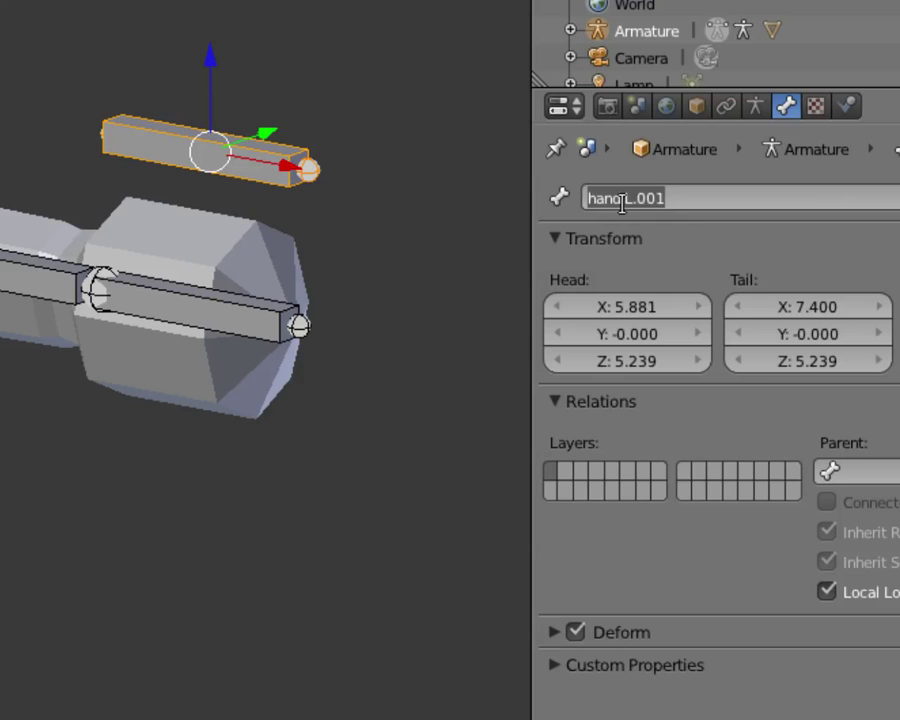
pyautogui.moveTo(622, 202); pyautogui.dragTo(695, 203)
pyautogui.press('BackSpace')
pyautogui.press('BackSpace')
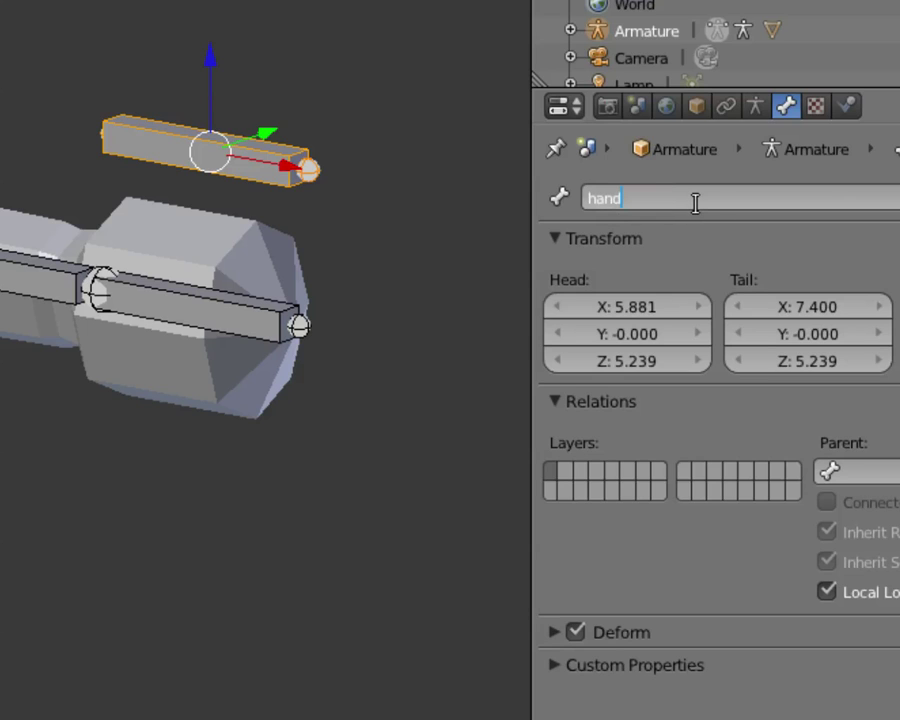
pyautogui.write('IK.L')
pyautogui.press('Return')
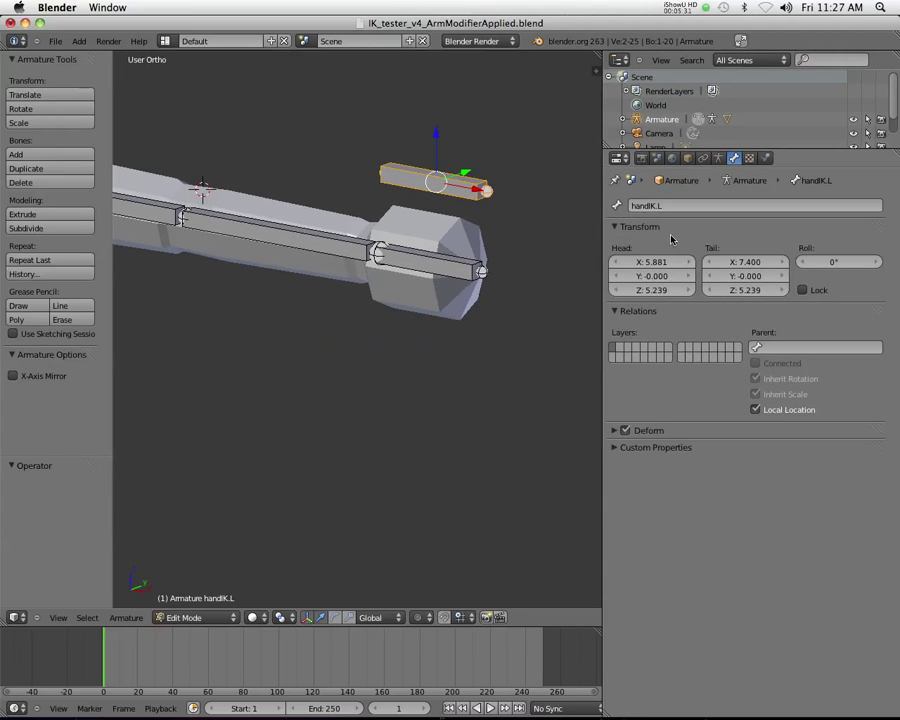
# Step: Scale handIK.L's B-bone display thickness by about 2.3 with Scale Envelope/BBone
pyautogui.click(126, 617)
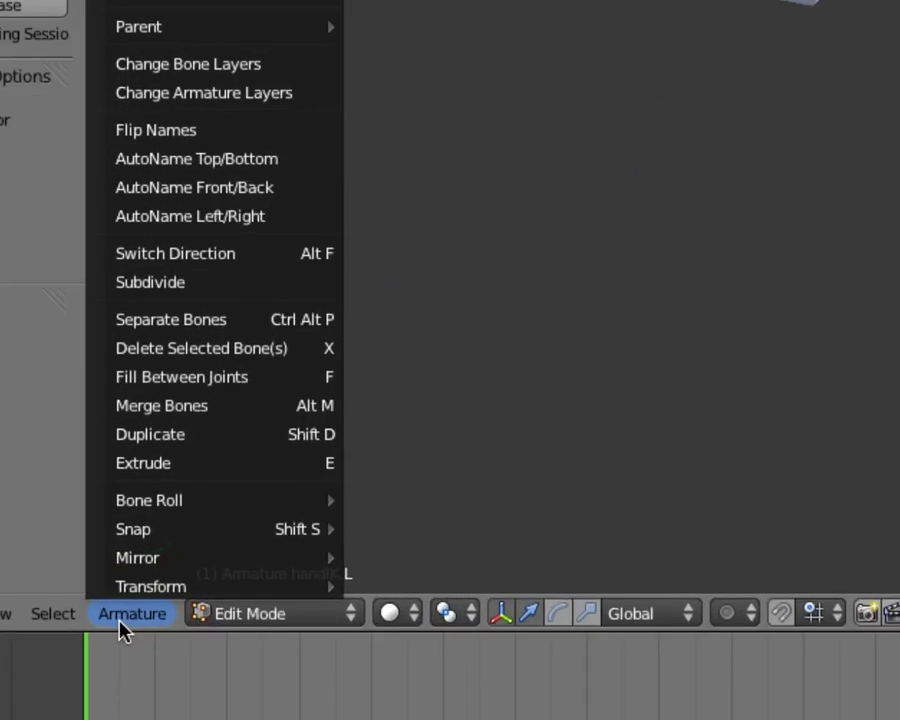
pyautogui.moveTo(136, 588)
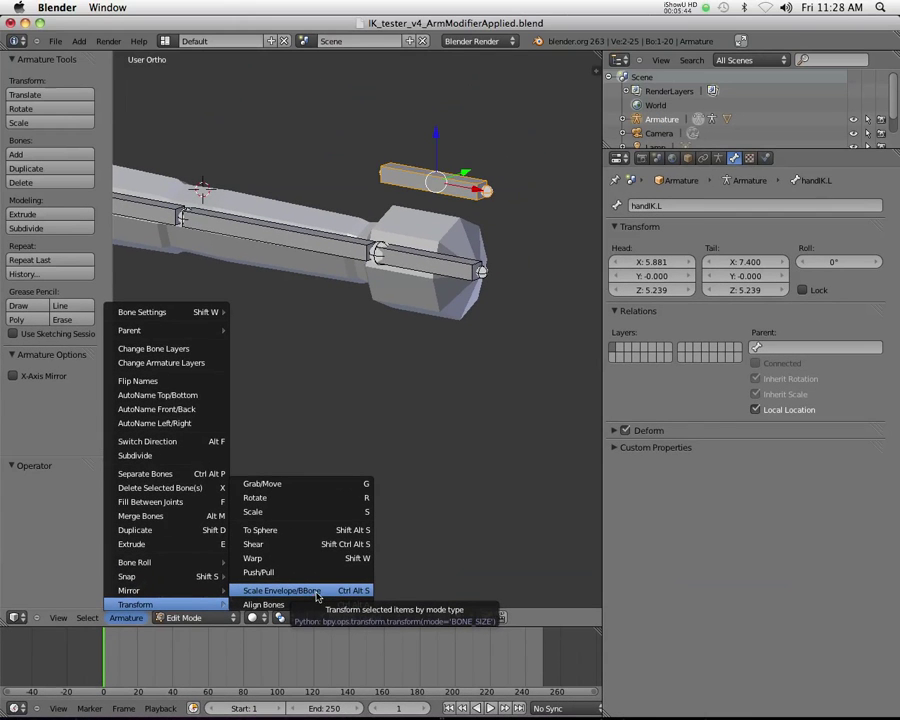
pyautogui.click(316, 596)
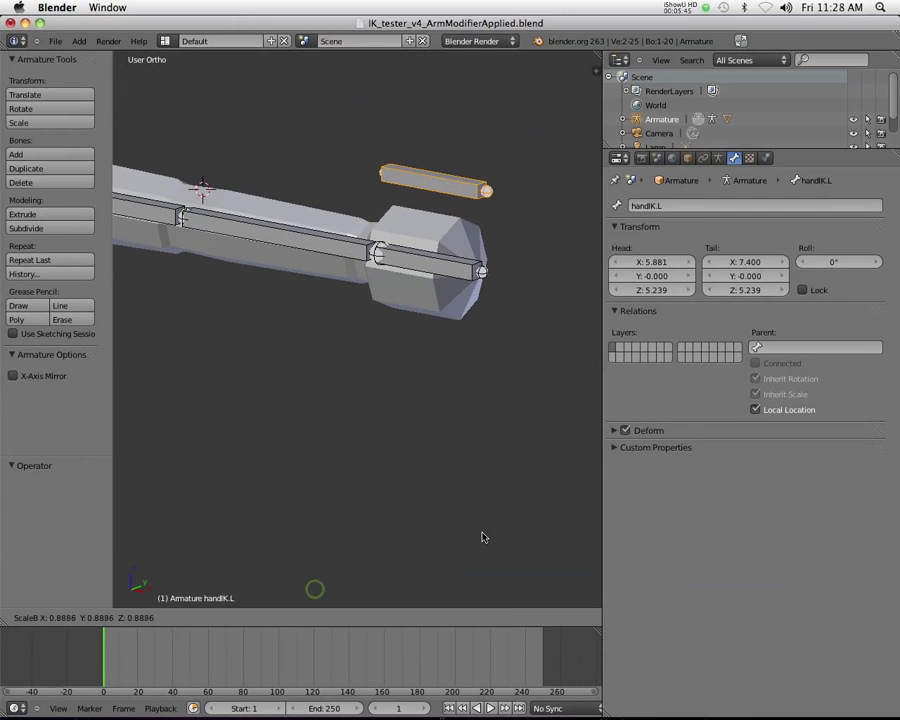
pyautogui.click(2, 512)
pyautogui.click(126, 617)
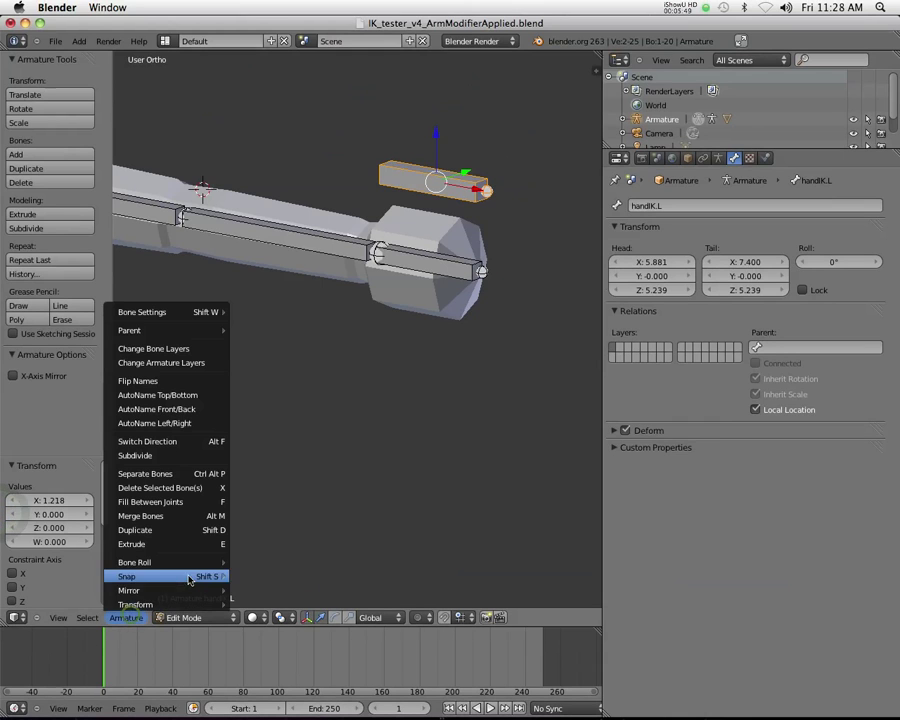
pyautogui.moveTo(135, 604)
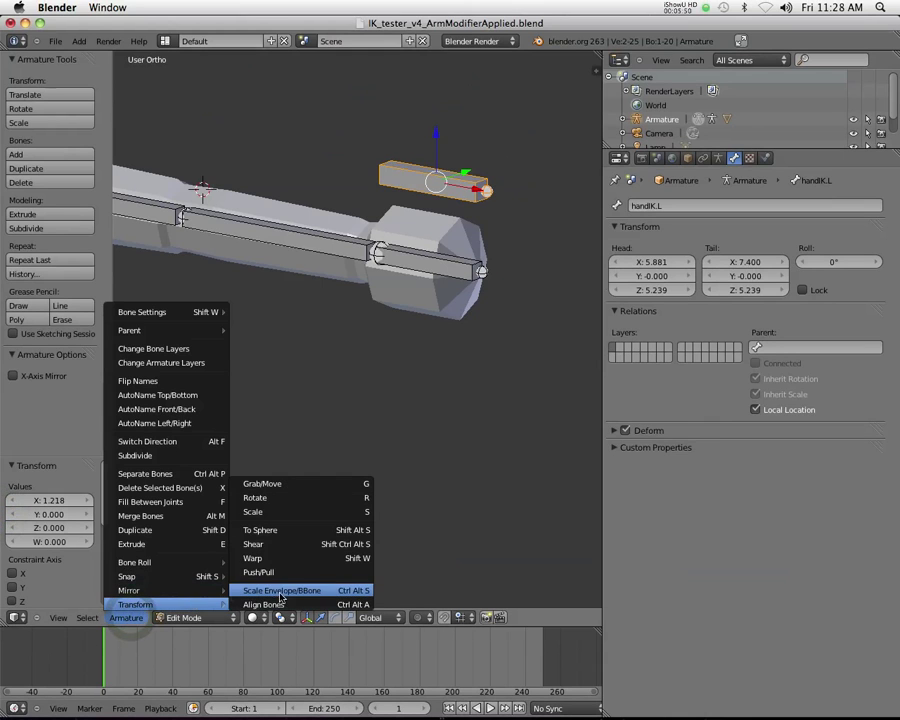
pyautogui.click(356, 591)
pyautogui.click(120, 582)
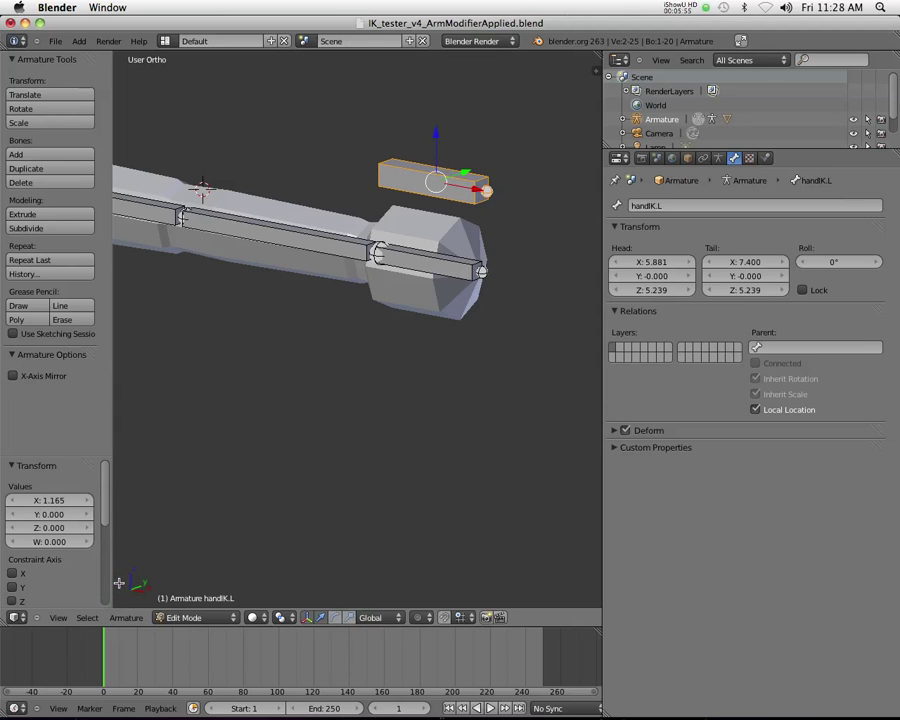
pyautogui.hotkey('ctrl', 'alt', 'z')
pyautogui.hotkey('ctrl', 'alt', 'z')
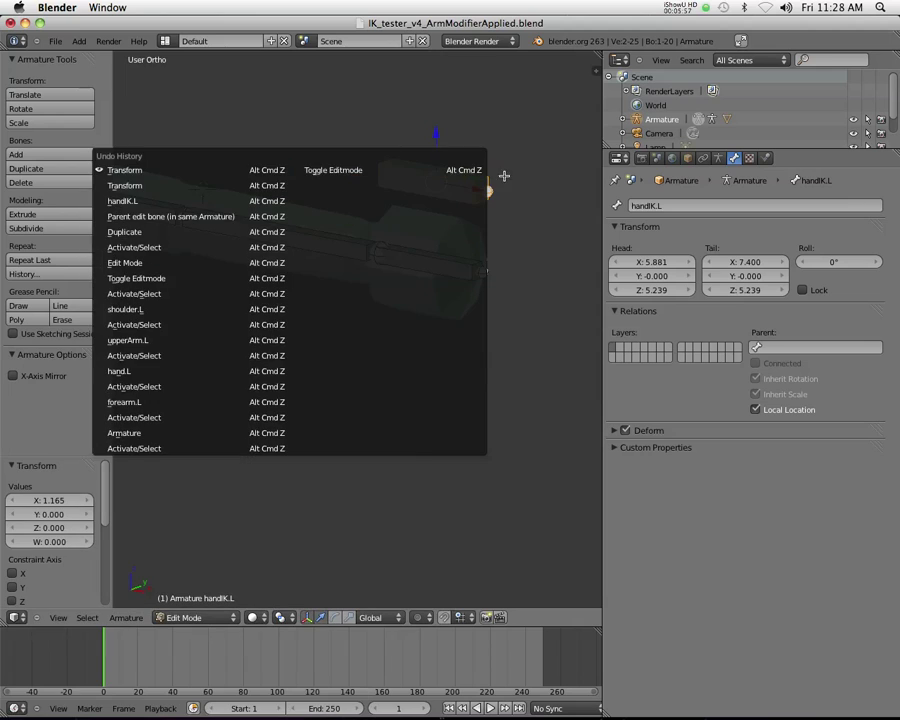
pyautogui.press('Escape')
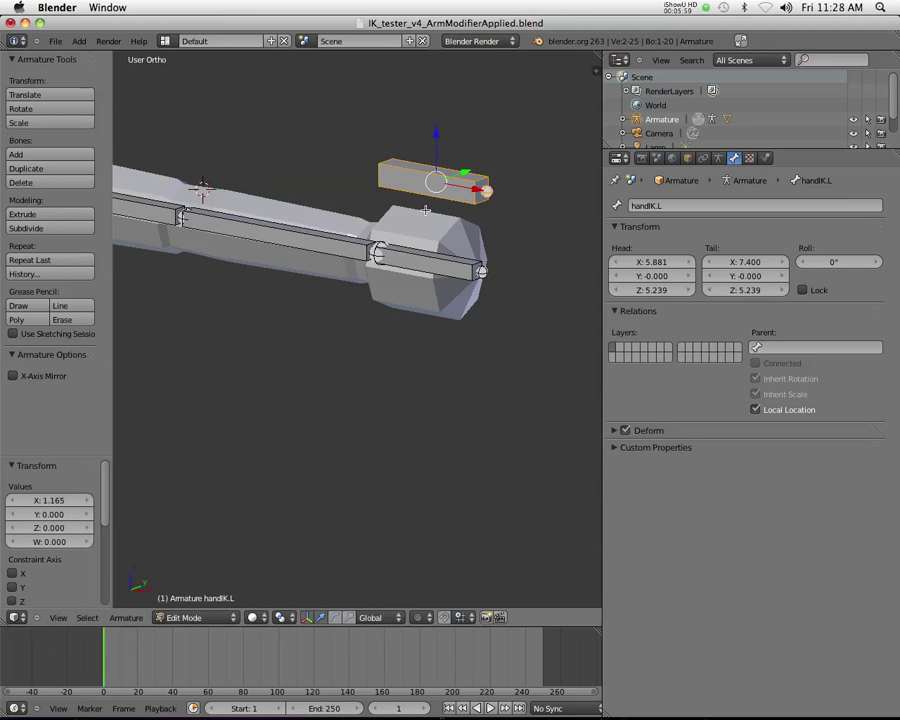
pyautogui.hotkey('ctrl', 'alt', 's')
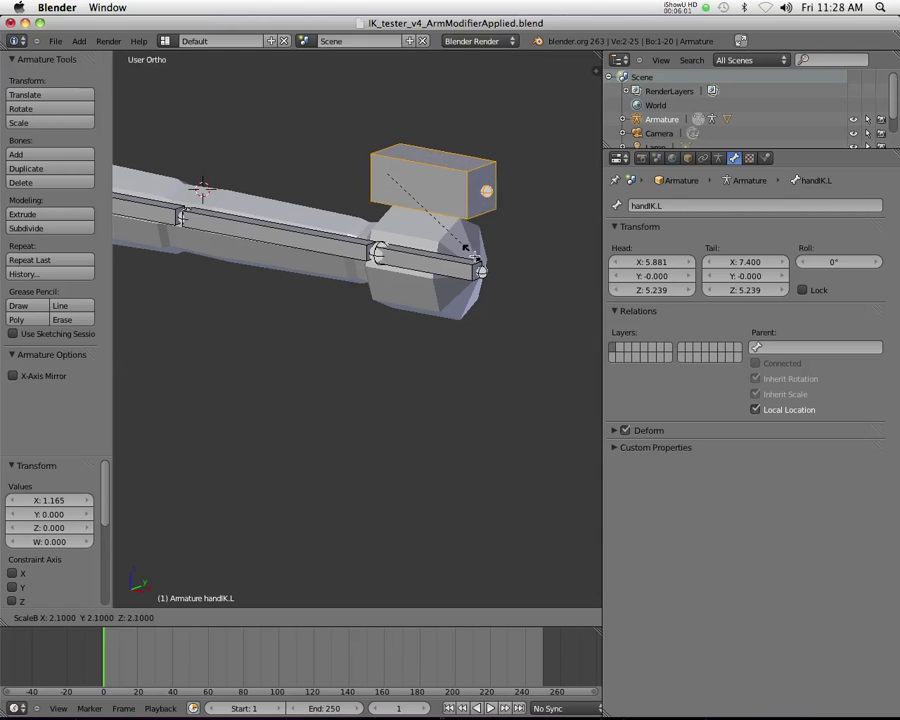
pyautogui.click(474, 262)
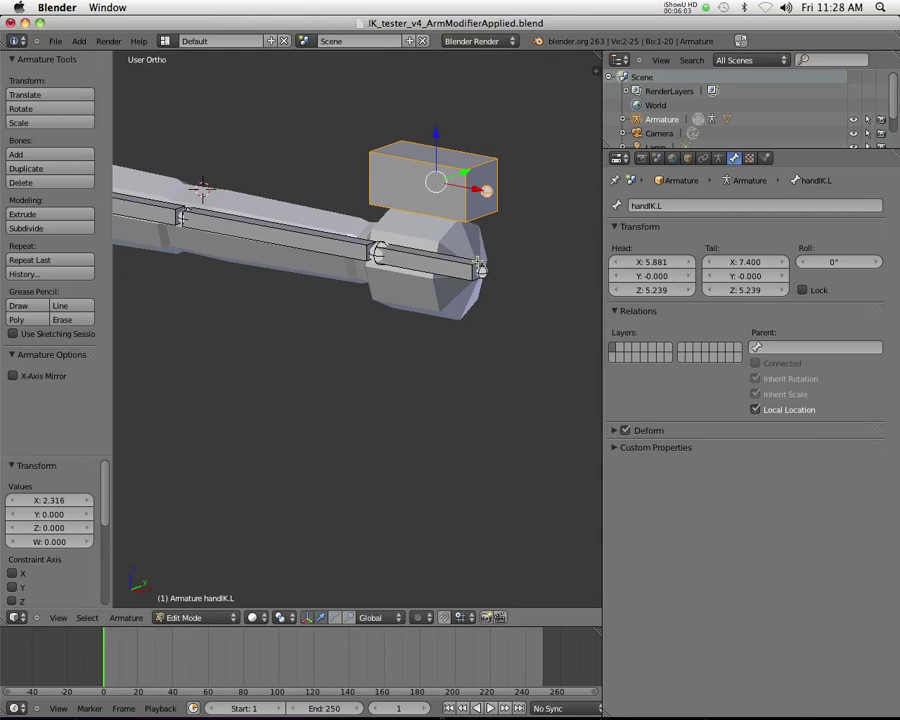
# Step: Lower handIK.L along Z onto the hand, undoing an accidental hand.L tail move
pyautogui.moveTo(332, 182); pyautogui.dragTo(428, 140, button='middle')
pyautogui.moveTo(430, 198)
pyautogui.mouseDown(button='middle')
pyautogui.moveTo(438, 196)
pyautogui.moveTo(427, 203)
pyautogui.mouseUp(button='middle')
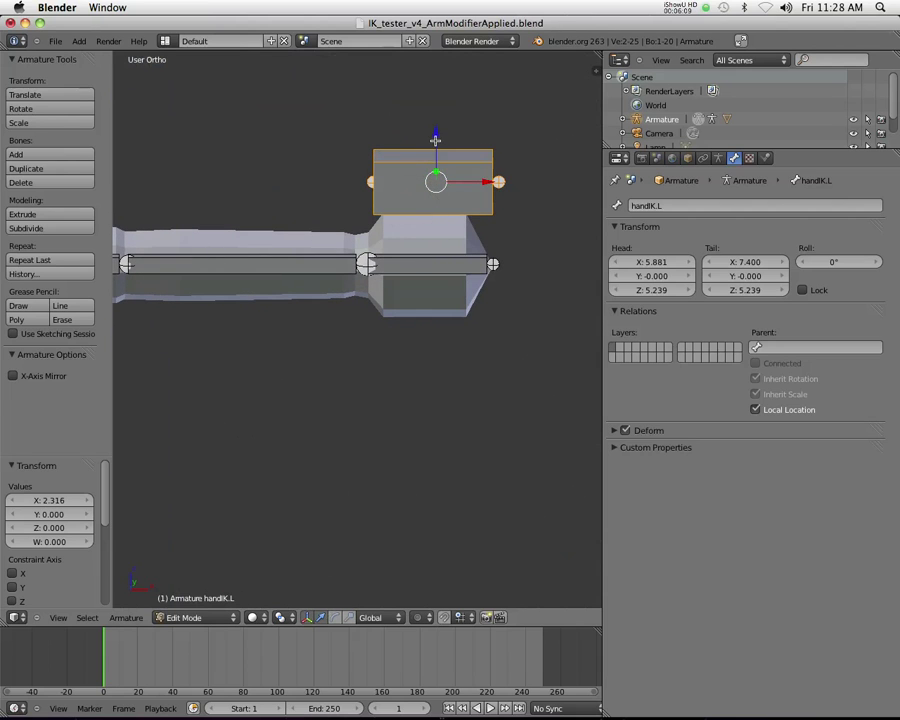
pyautogui.moveTo(437, 157); pyautogui.dragTo(439, 214)
pyautogui.rightClick(497, 262)
pyautogui.press('g')
pyautogui.press('x')
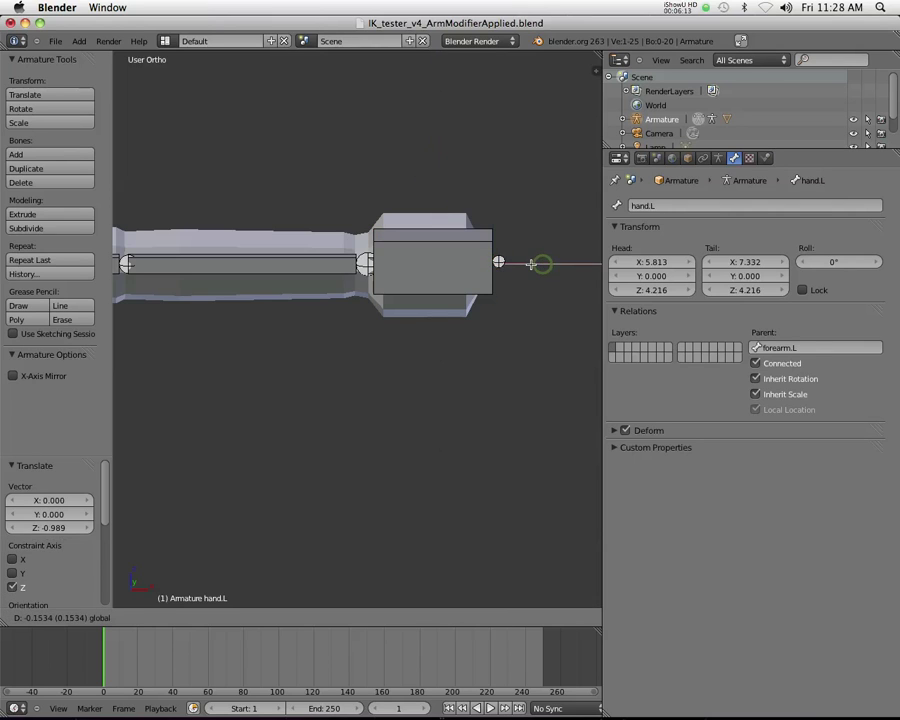
pyautogui.click(530, 262)
pyautogui.hotkey('ctrl', 'z')
# Step: Slide handIK.L along X into the hand, head at X 5.958, tail at X 7.162
pyautogui.rightClick(540, 262)
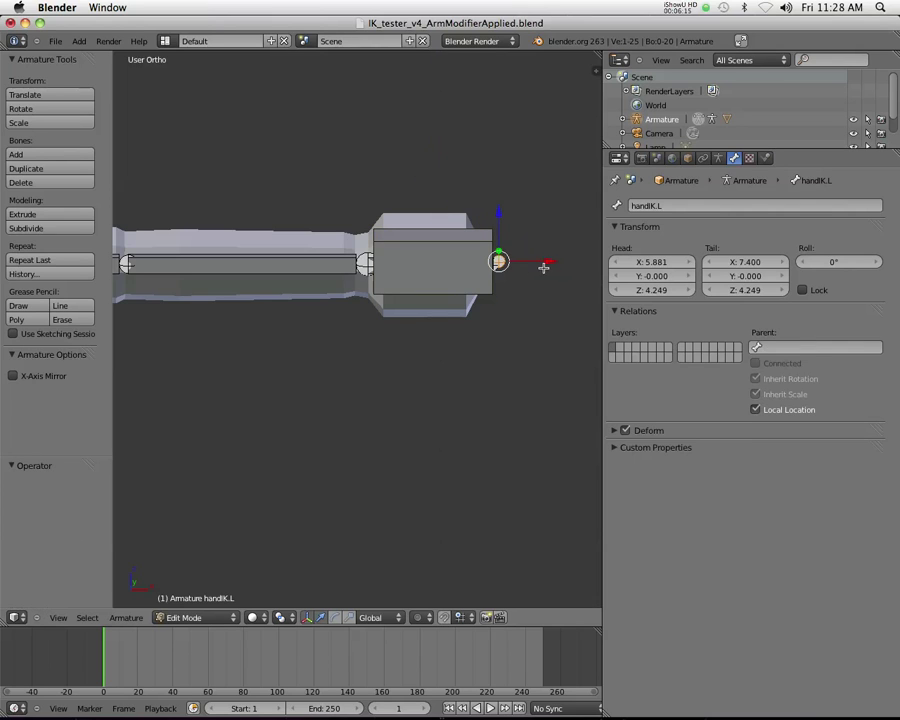
pyautogui.press('g')
pyautogui.press('x')
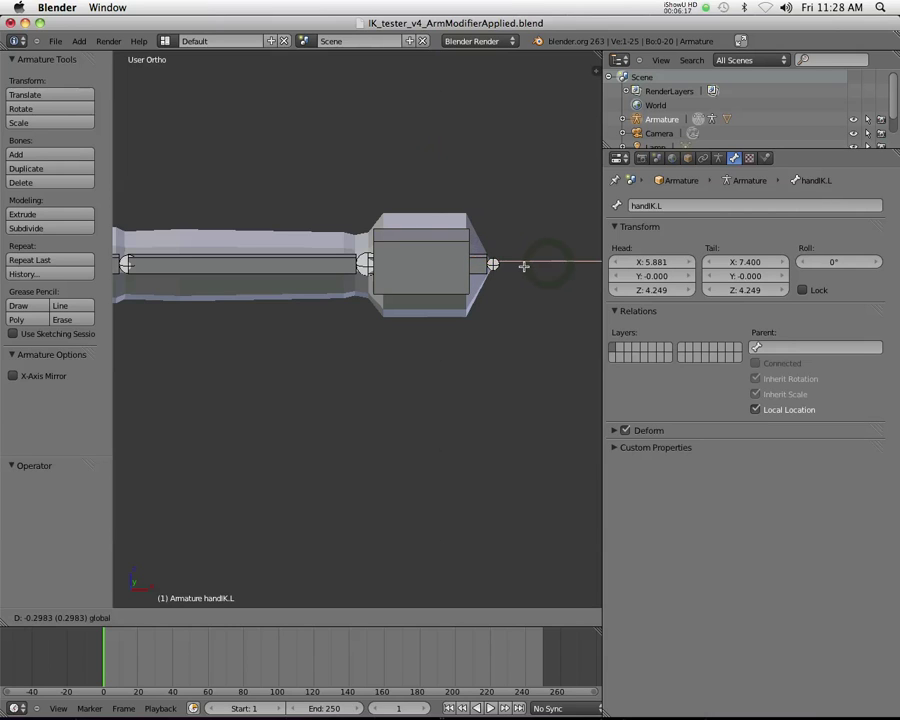
pyautogui.click(522, 263)
pyautogui.press('g')
pyautogui.press('x')
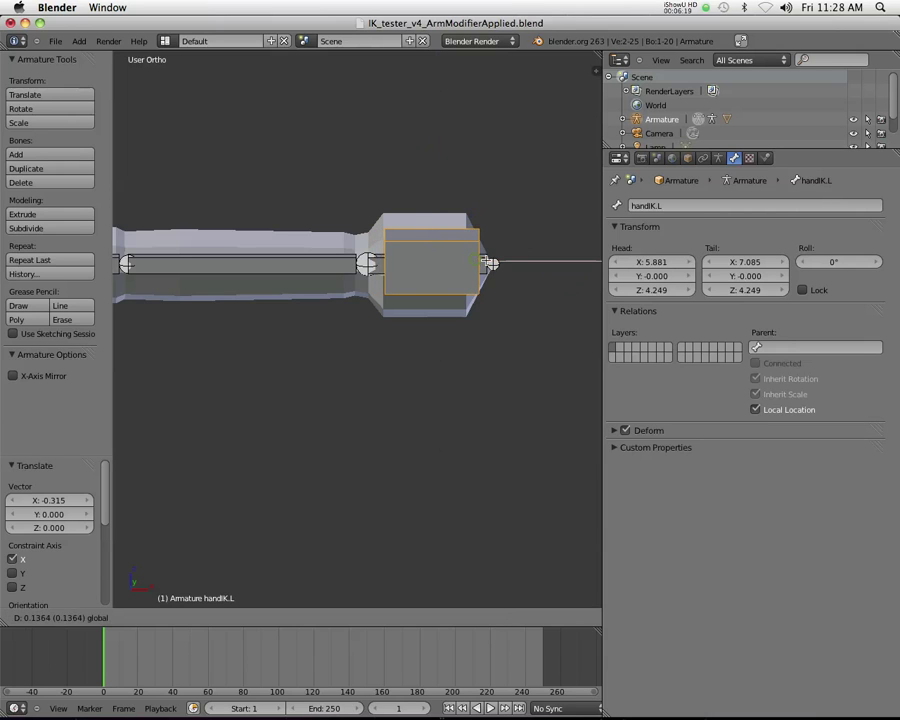
pyautogui.click(481, 262)
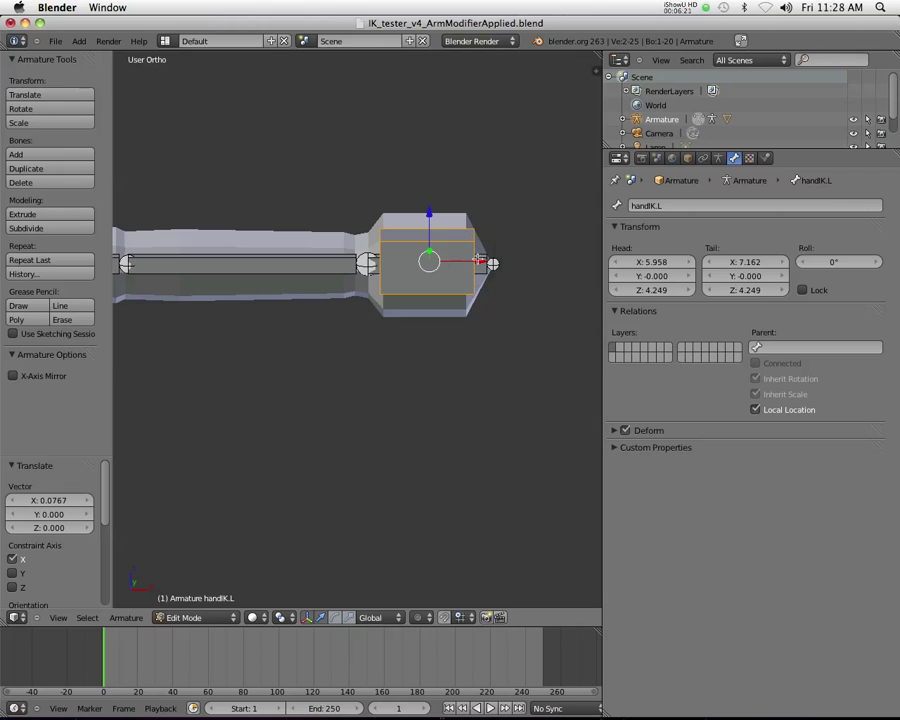
pyautogui.moveTo(478, 262); pyautogui.dragTo(326, 330, button='middle')
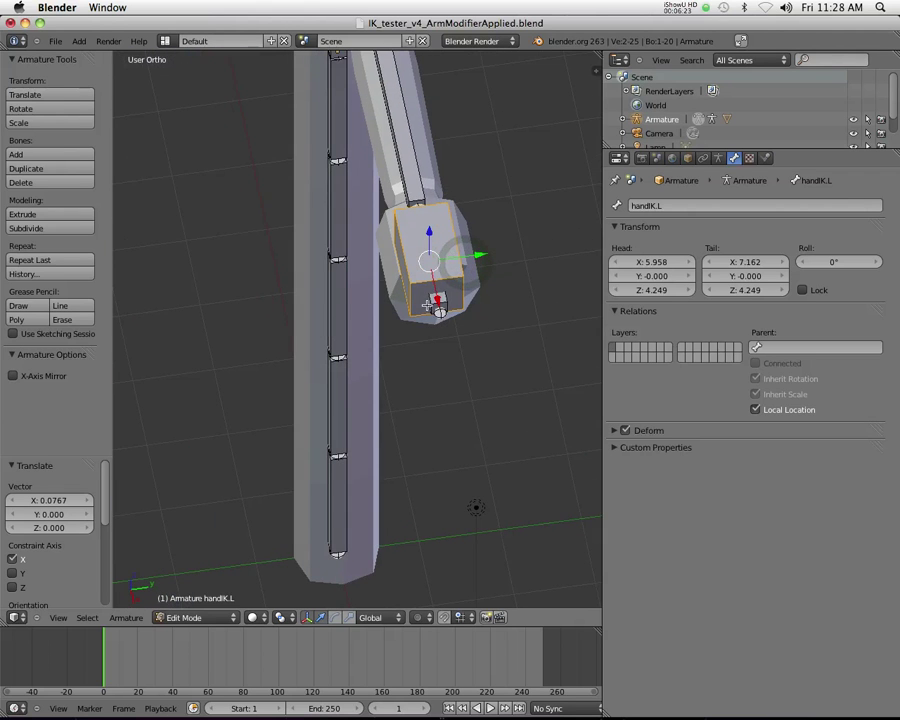
pyautogui.moveTo(427, 304); pyautogui.dragTo(448, 298, button='middle')
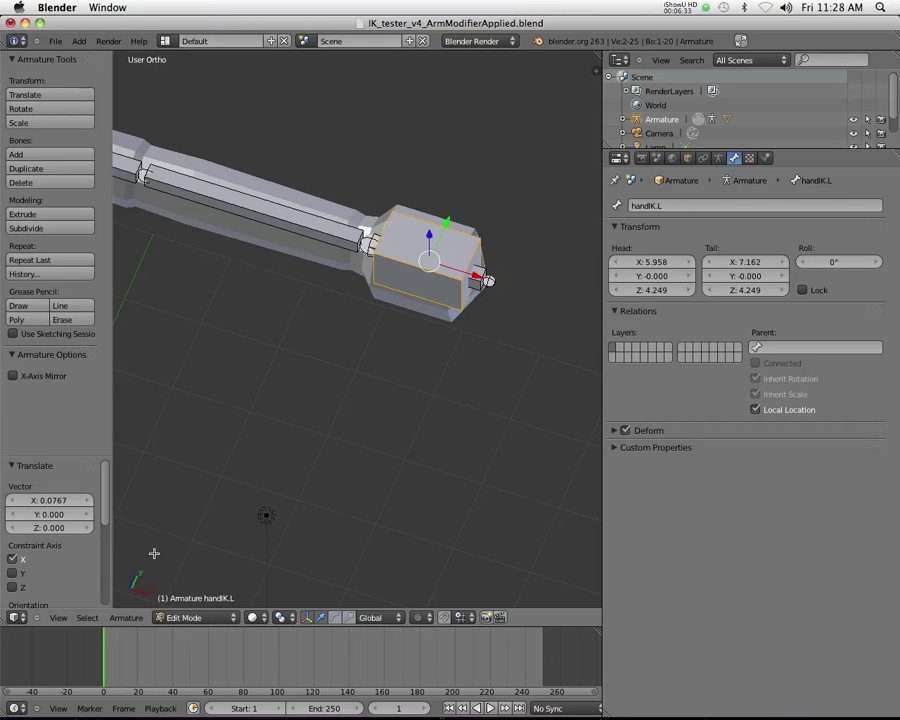
# Step: Lower handIK.L slightly along Z until it sits at Z 4.224
pyautogui.moveTo(116, 413); pyautogui.dragTo(235, 478, button='middle')
pyautogui.moveTo(429, 213); pyautogui.dragTo(430, 215)
pyautogui.press('KP_1')
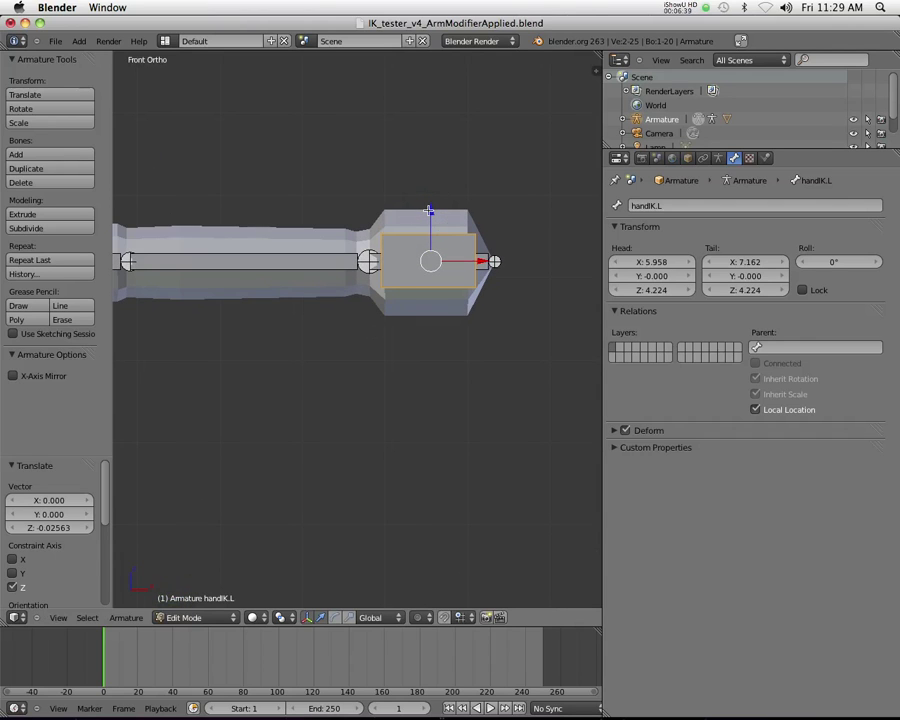
pyautogui.moveTo(431, 210); pyautogui.dragTo(431, 210)
# Step: Switch the armature to Pose Mode and select the forearm.L bone
pyautogui.click(185, 618)
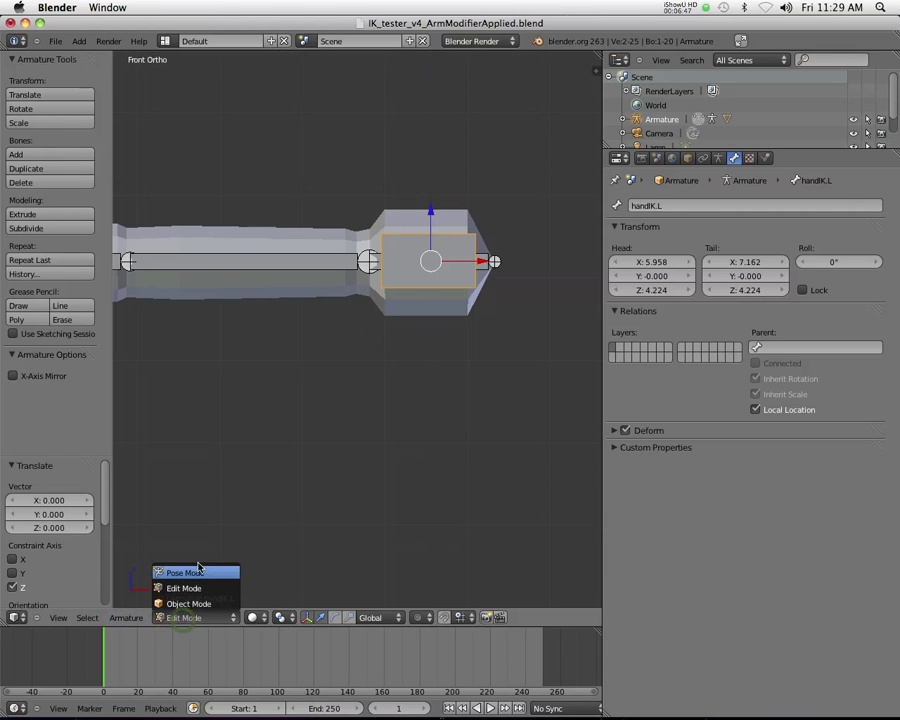
pyautogui.click(182, 618)
pyautogui.click(200, 560)
pyautogui.click(190, 618)
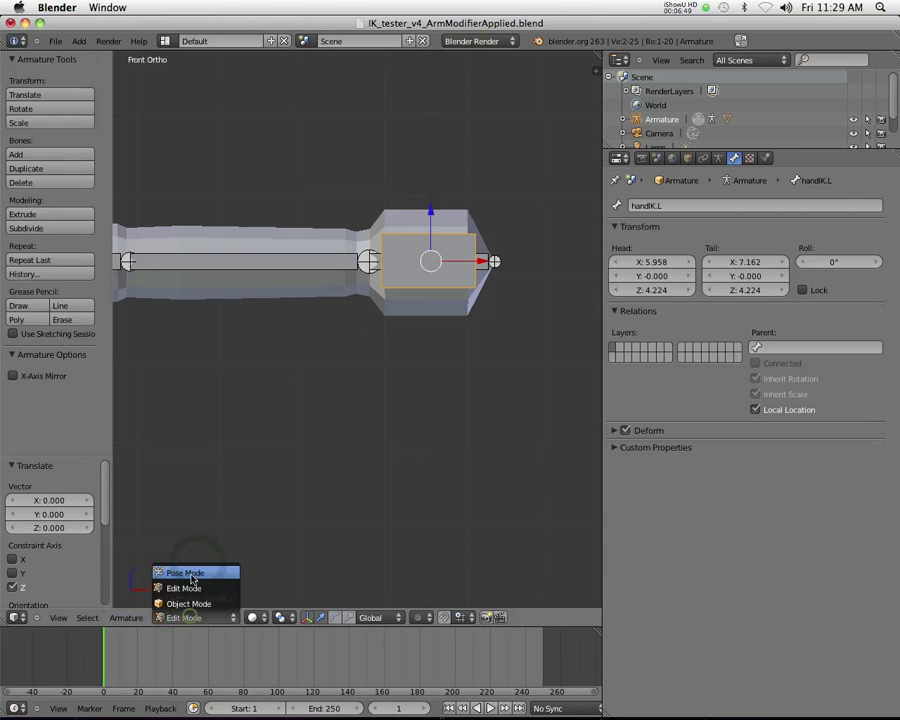
pyautogui.click(192, 568)
pyautogui.rightClick(262, 263)
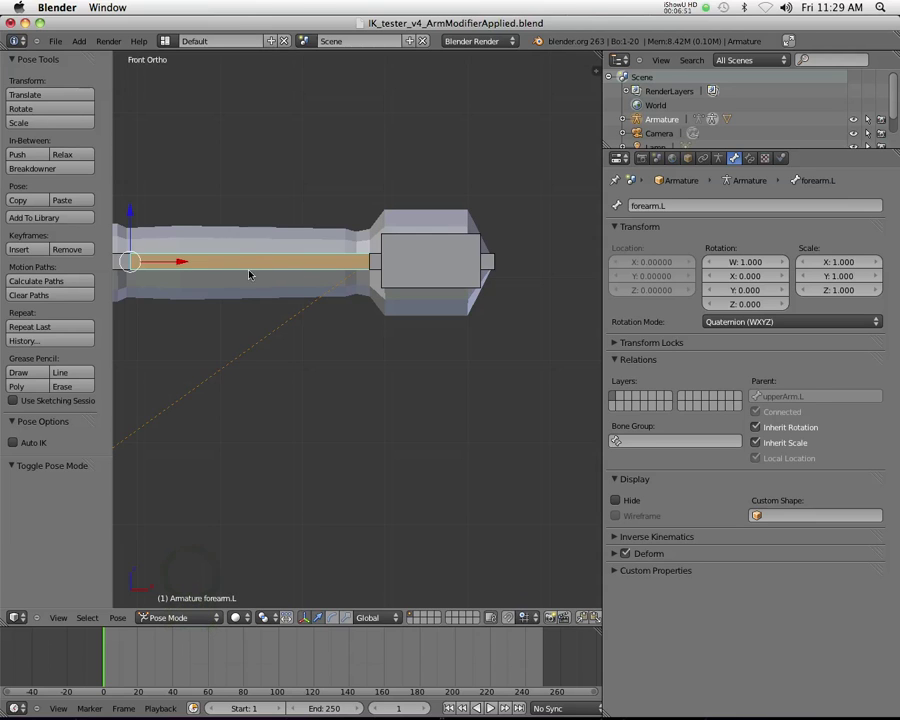
pyautogui.scroll(-5, 283, 280)
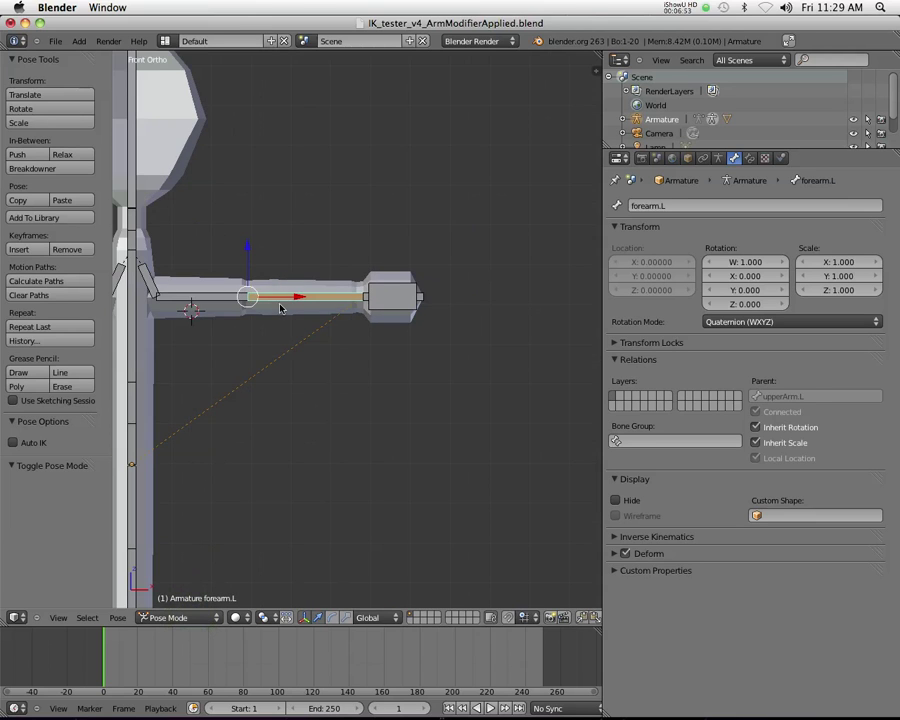
# Step: Set forearm.L's IK constraint target to Armature with bone handIK.L in Bone Constraints
pyautogui.click(750, 158)
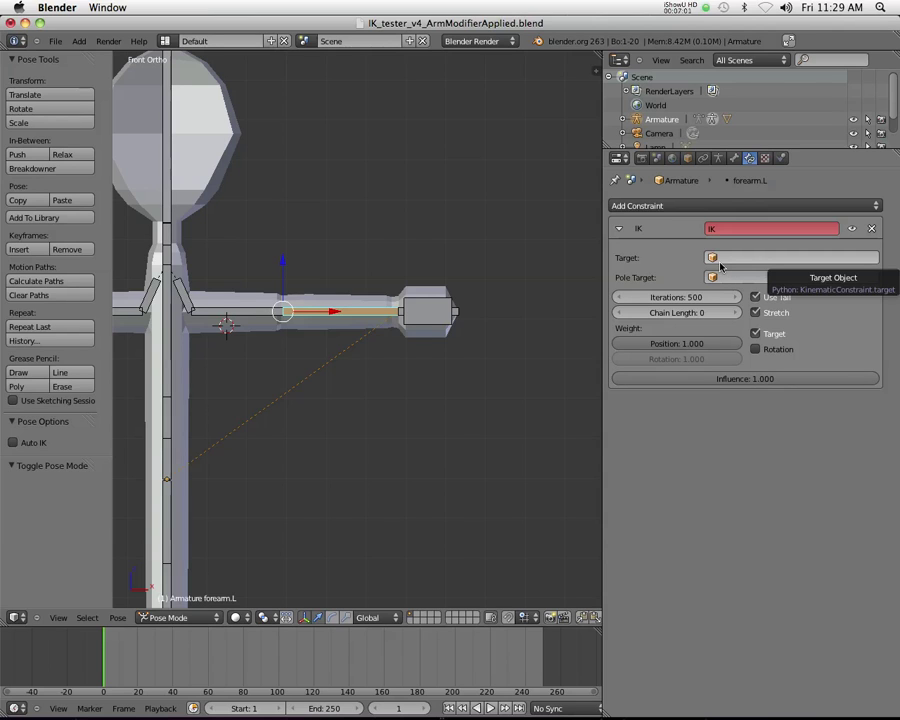
pyautogui.click(731, 259)
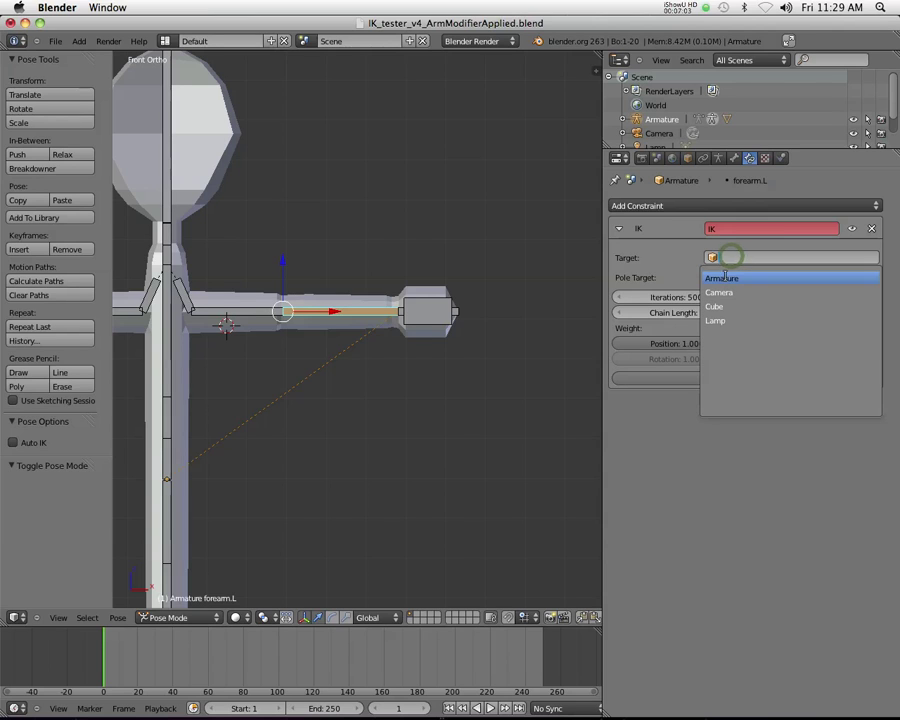
pyautogui.click(723, 279)
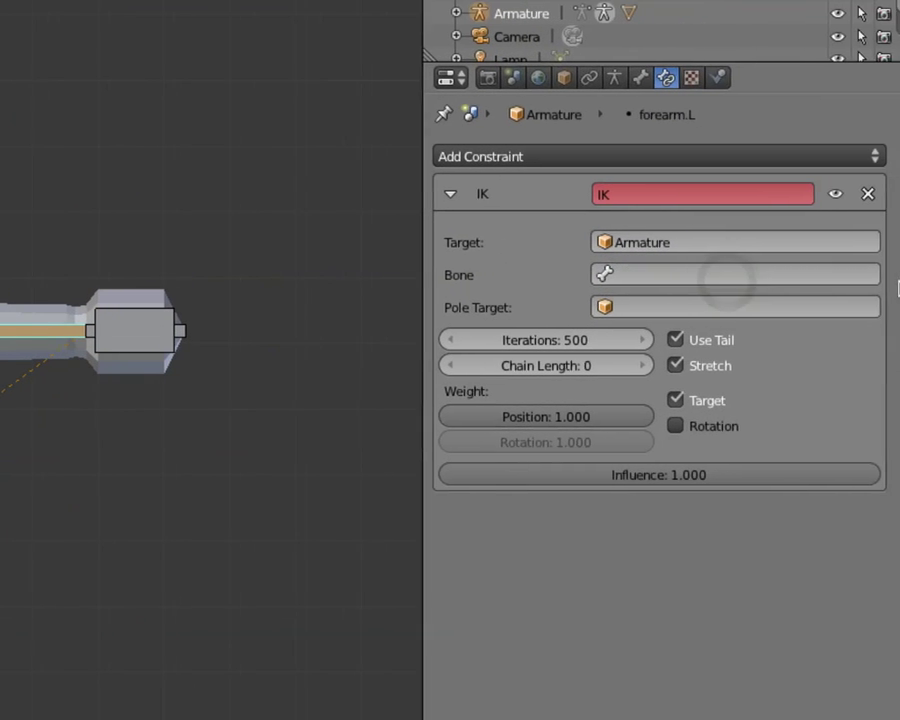
pyautogui.click(703, 276)
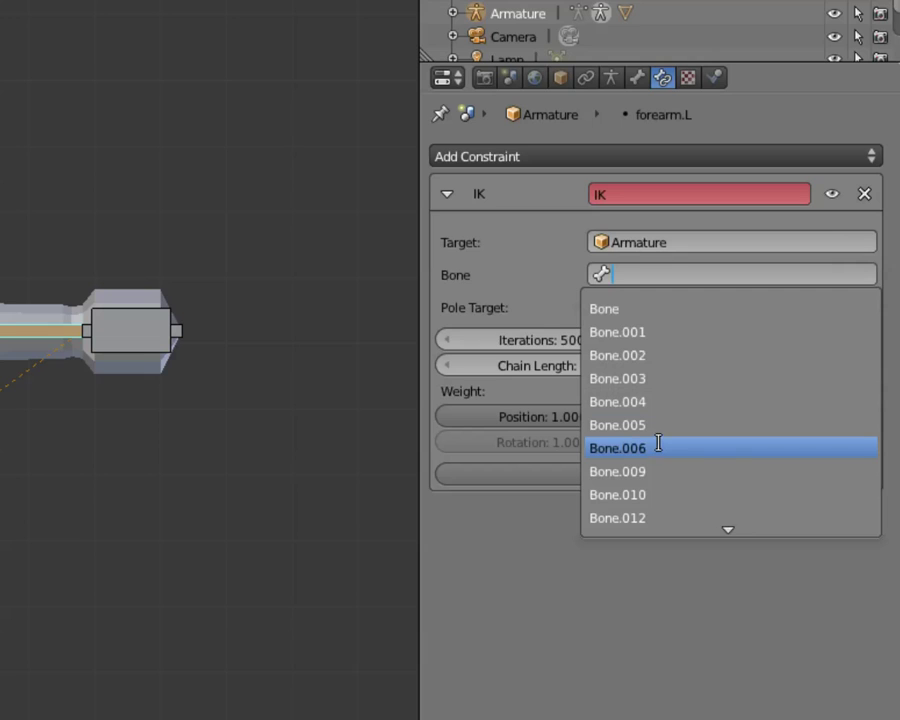
pyautogui.scroll(-13, 658, 444)
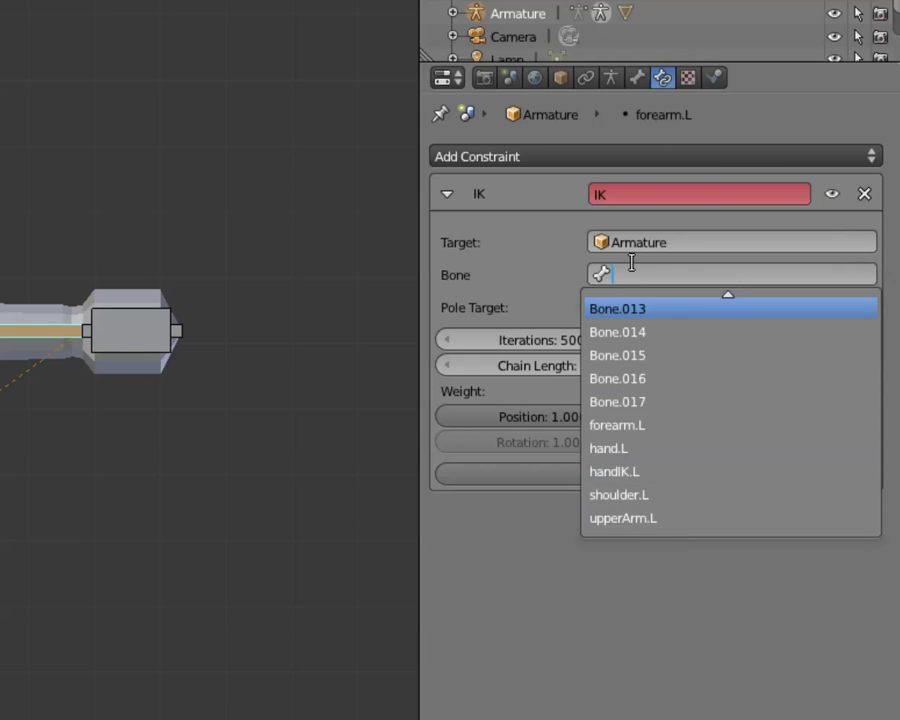
pyautogui.scroll(10, 636, 270)
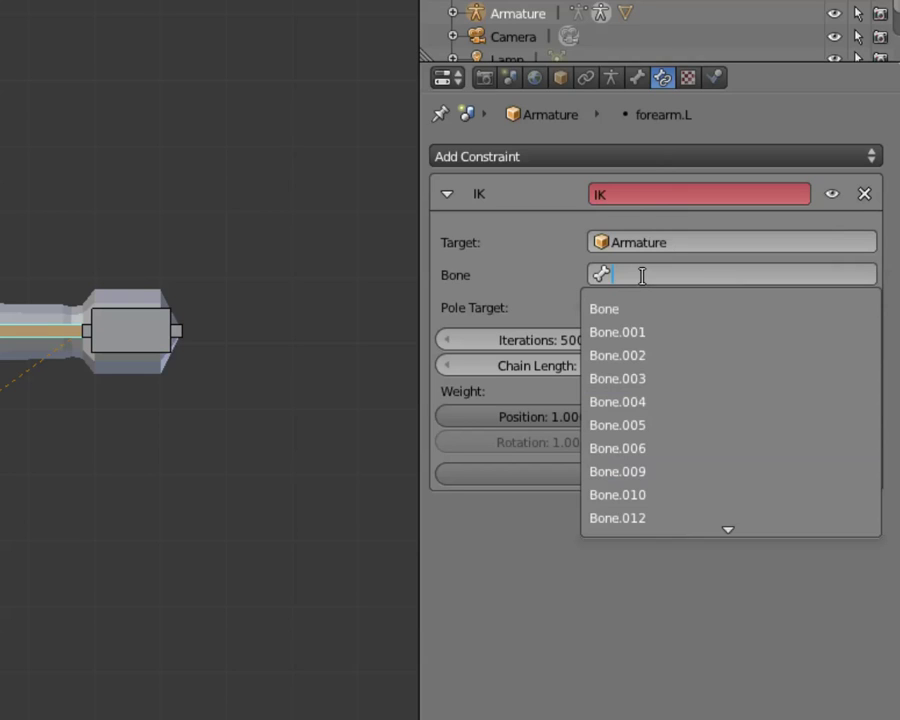
pyautogui.write('han')
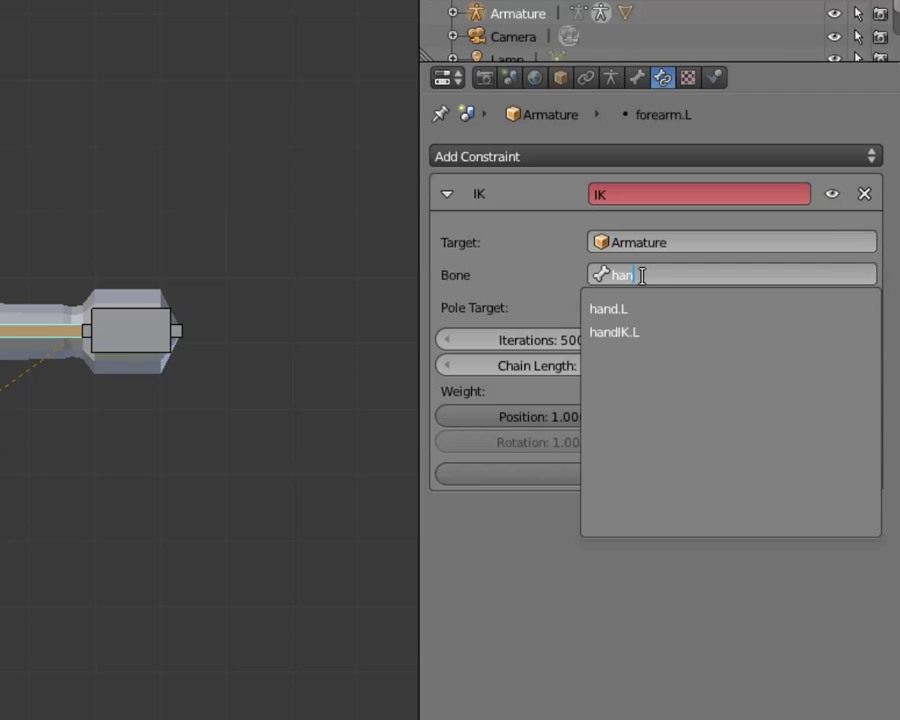
pyautogui.click(640, 338)
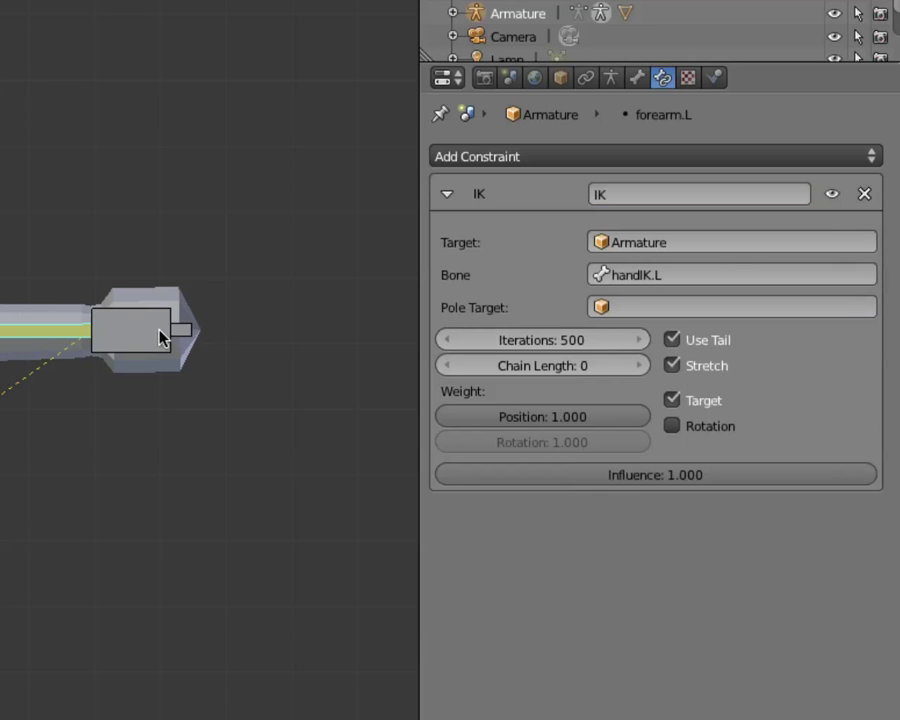
pyautogui.moveTo(91, 335); pyautogui.dragTo(256, 335)
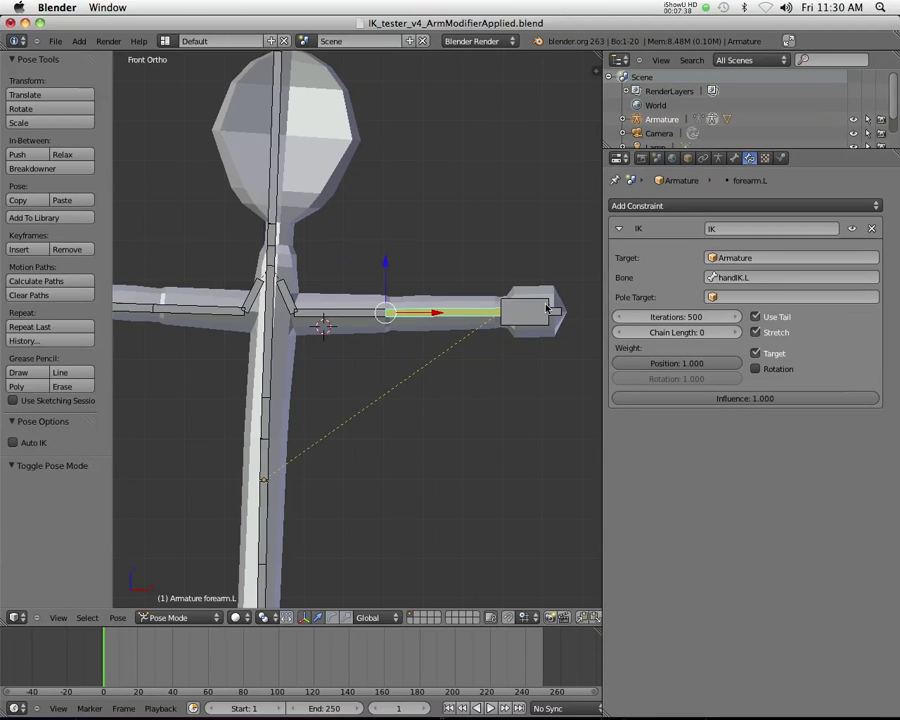
# Step: Test-move the handIK.L target, then revert the arm to its rest position
pyautogui.rightClick(522, 313)
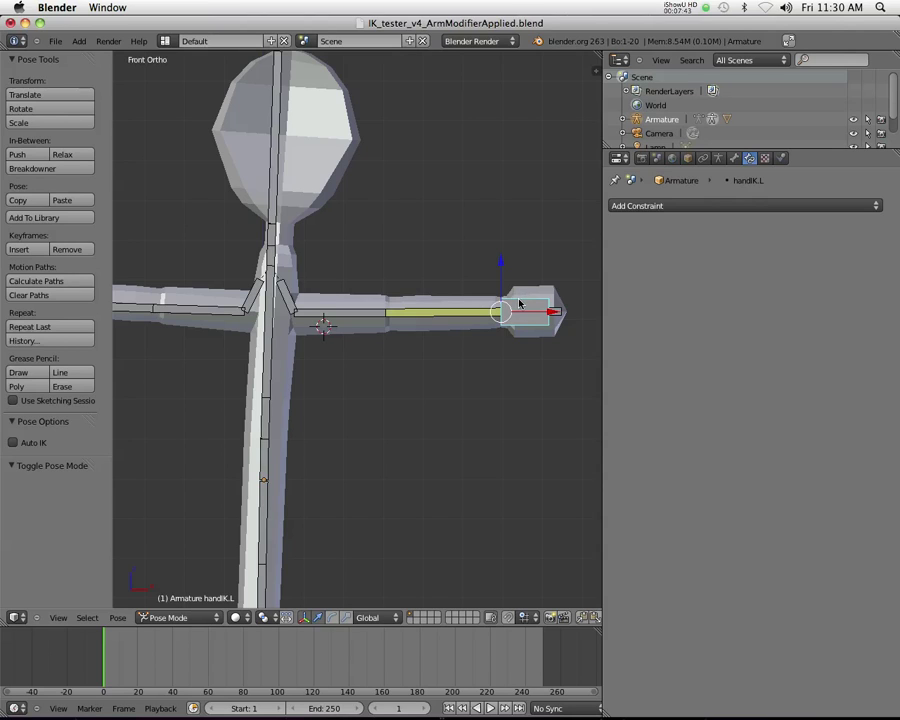
pyautogui.press('g')
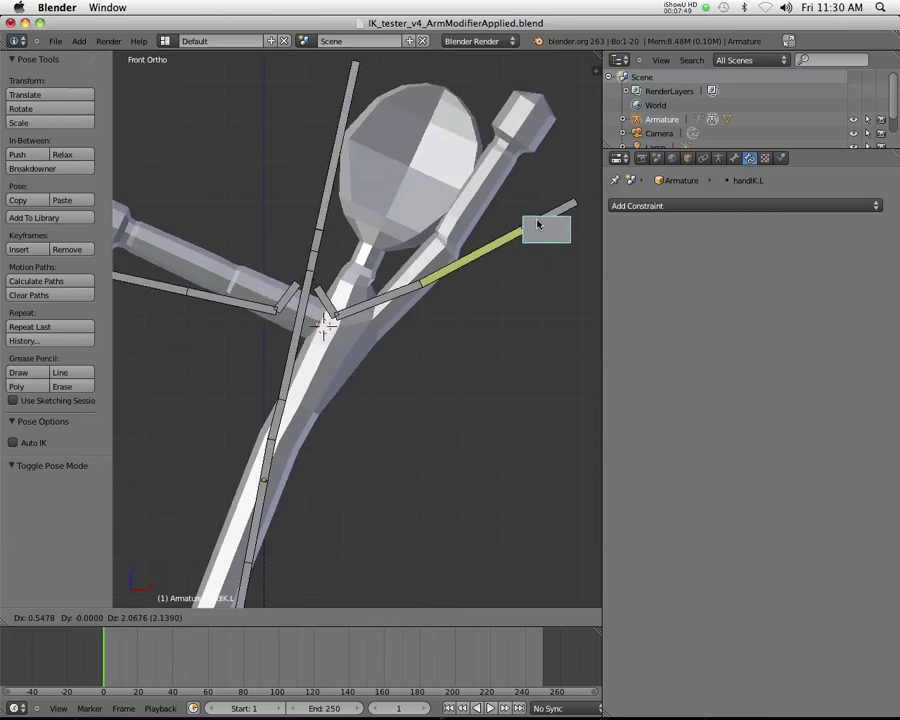
pyautogui.click(486, 210)
pyautogui.hotkey('alt', 'g')
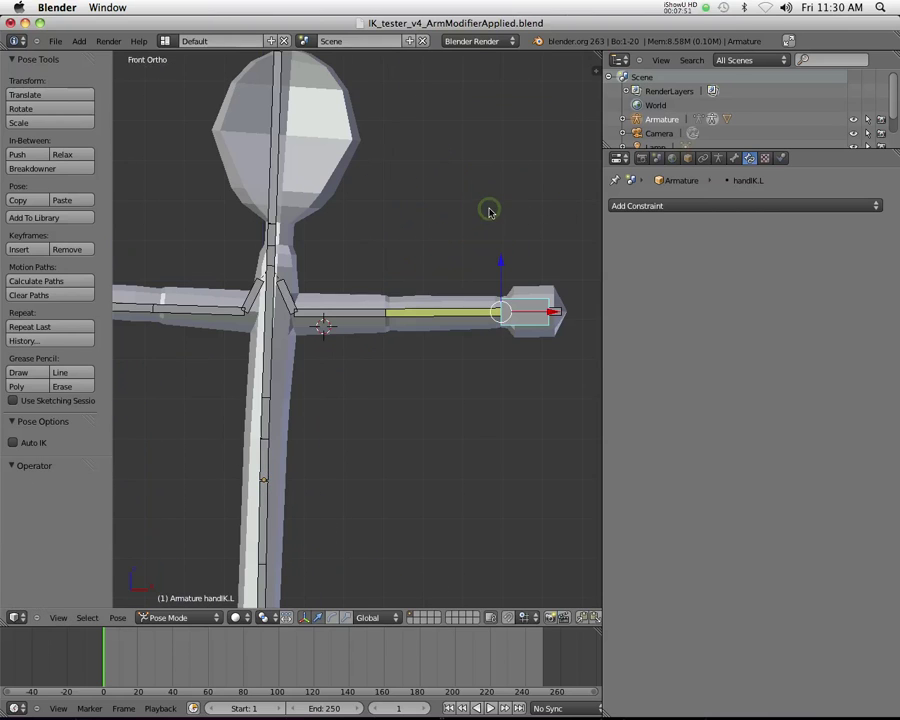
# Step: Select forearm.L and raise its IK chain length to 2
pyautogui.keyDown('shift'); pyautogui.rightClick(463, 318); pyautogui.keyUp('shift')
pyautogui.hotkey('shift', 'i')
pyautogui.click(463, 318)
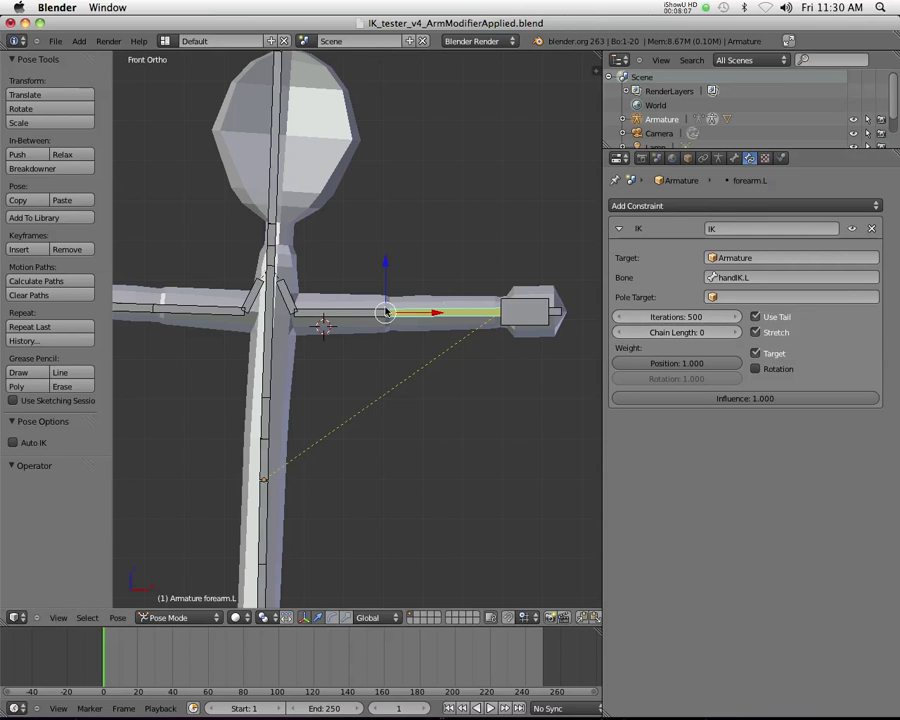
pyautogui.click(735, 332)
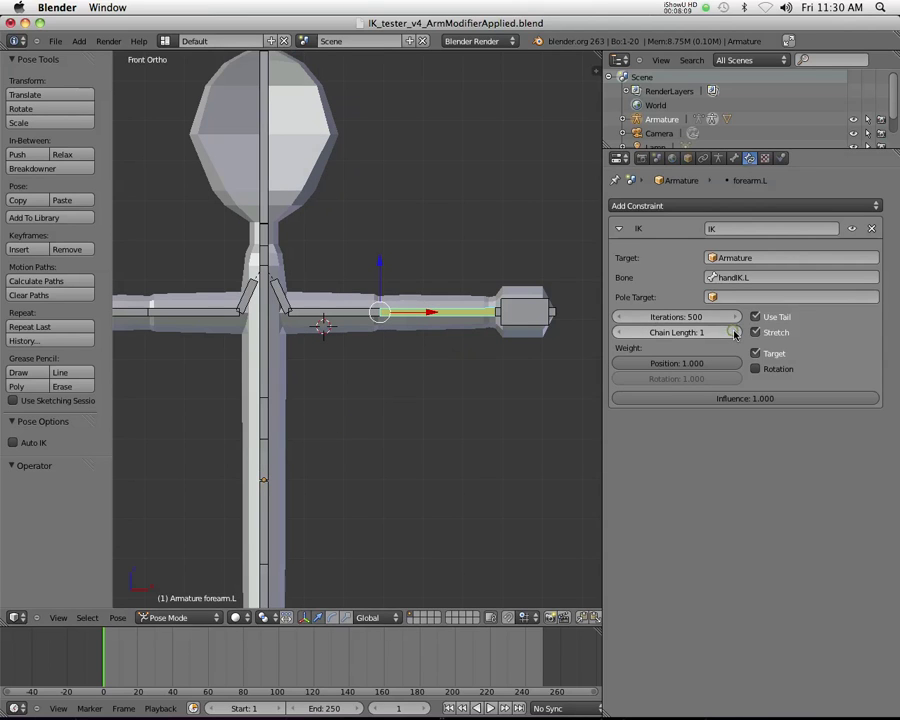
pyautogui.click(735, 332)
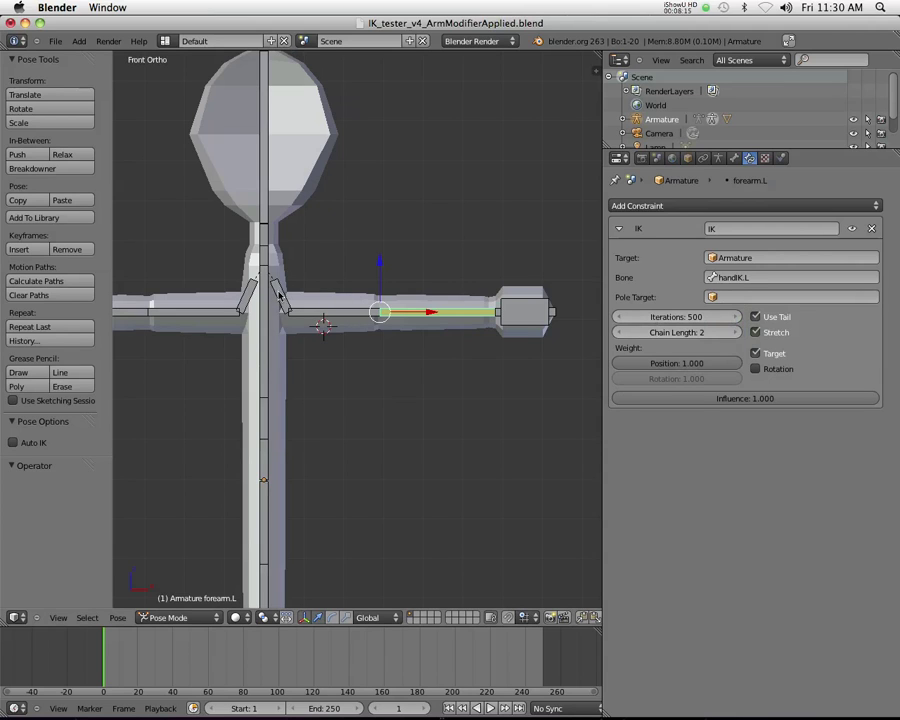
# Step: Move handIK.L up by X -0.654, Z 1.661 so the arm bends at the elbow
pyautogui.rightClick(516, 309)
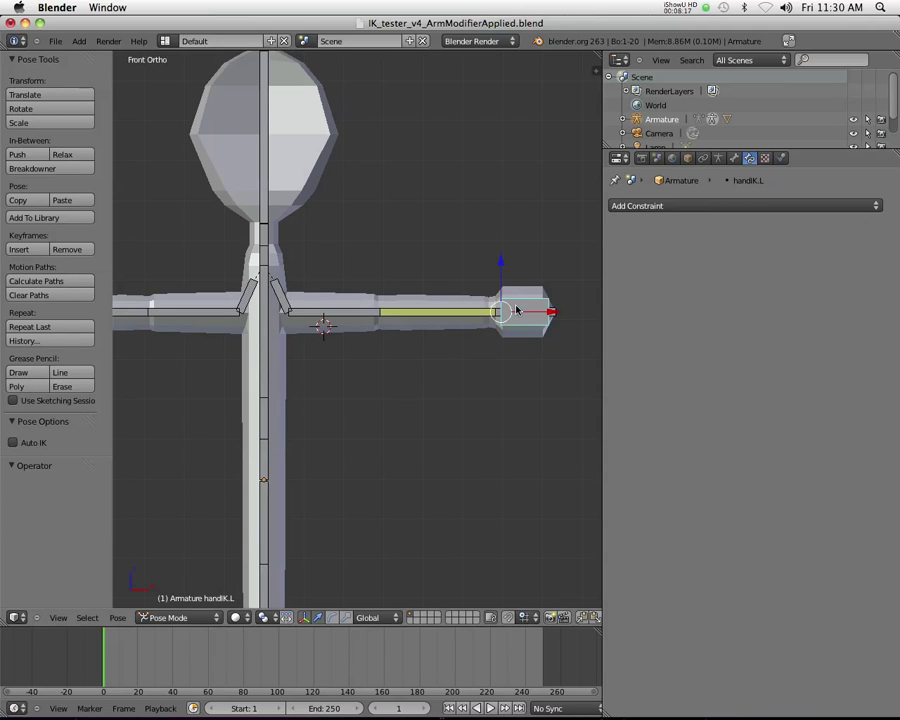
pyautogui.press('g')
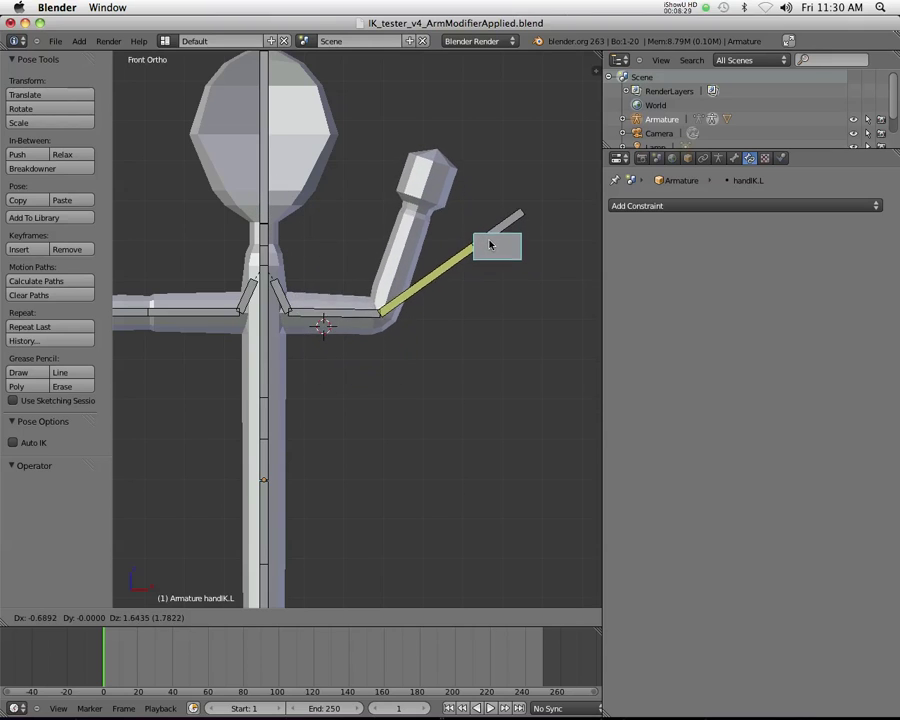
pyautogui.click(491, 244)
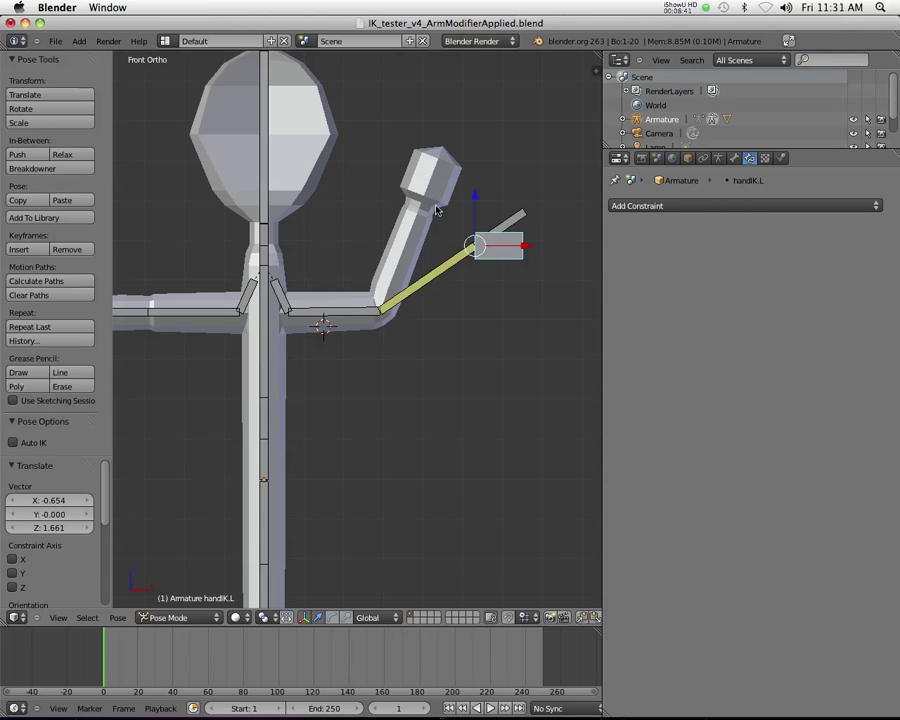
pyautogui.rightClick(510, 222)
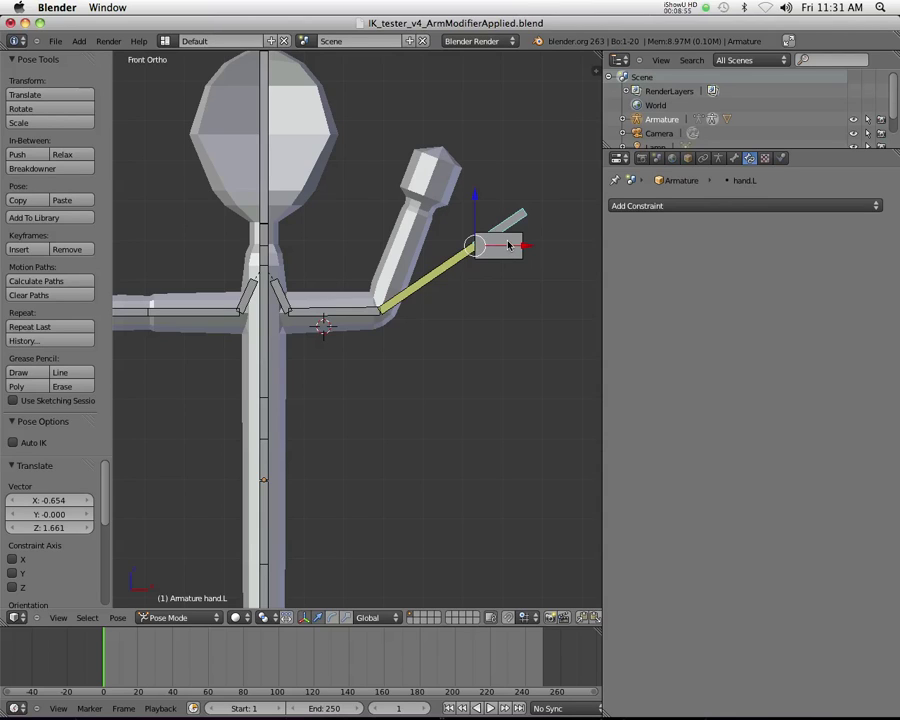
pyautogui.rightClick(508, 245)
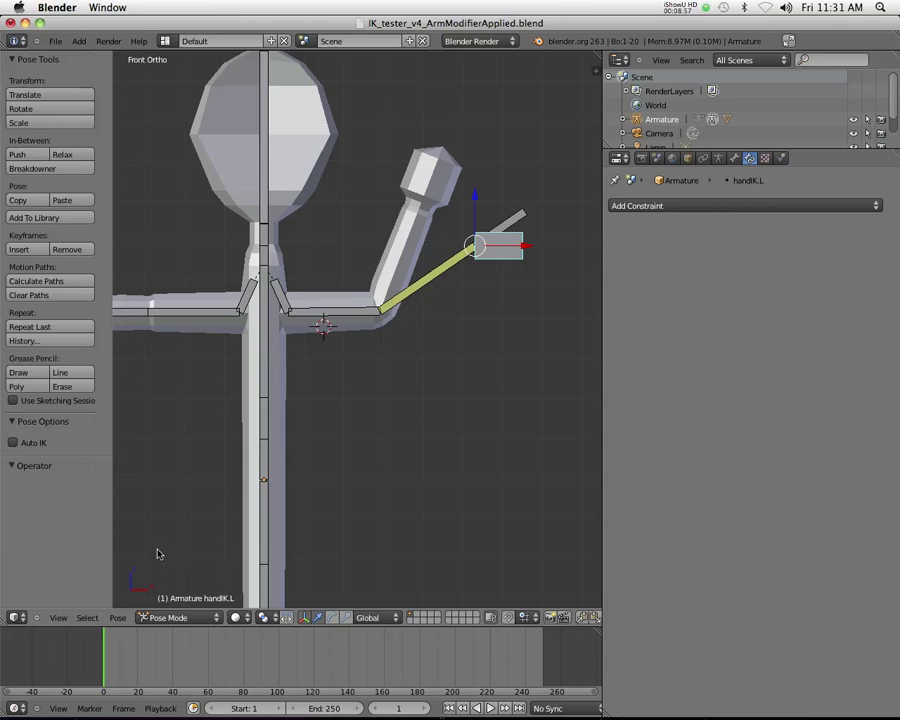
# Step: Clear all pose transforms to rest, then select and zoom onto the hand.L bone
pyautogui.click(117, 617)
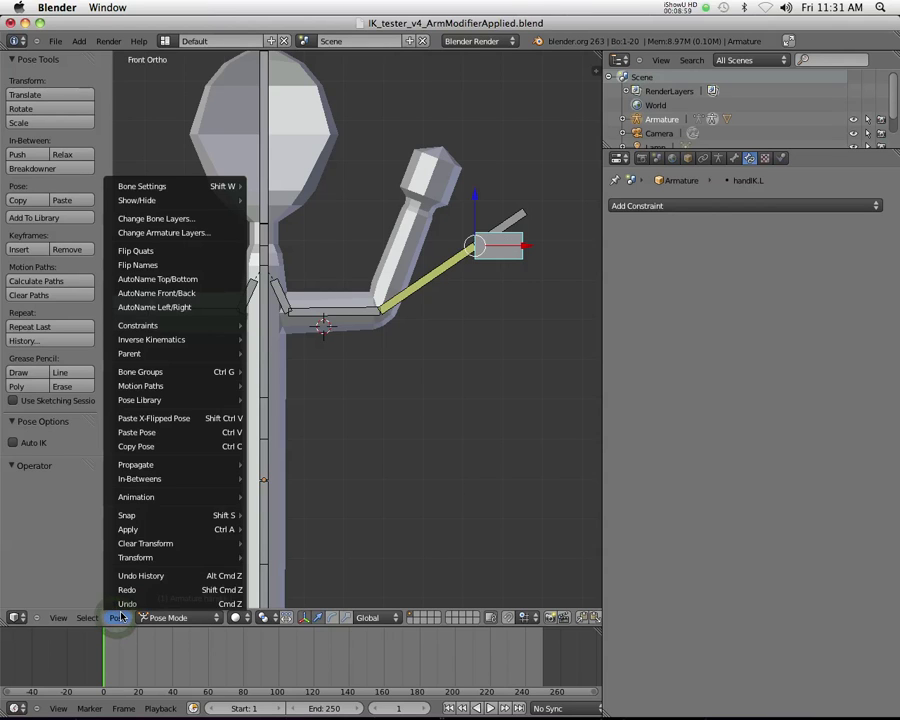
pyautogui.moveTo(199, 546)
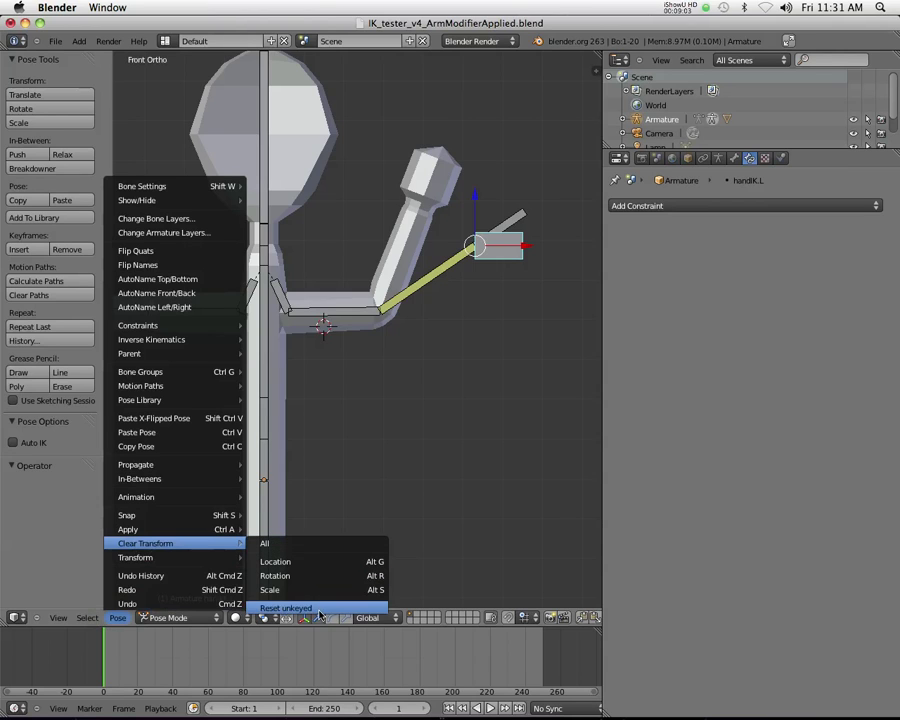
pyautogui.click(322, 550)
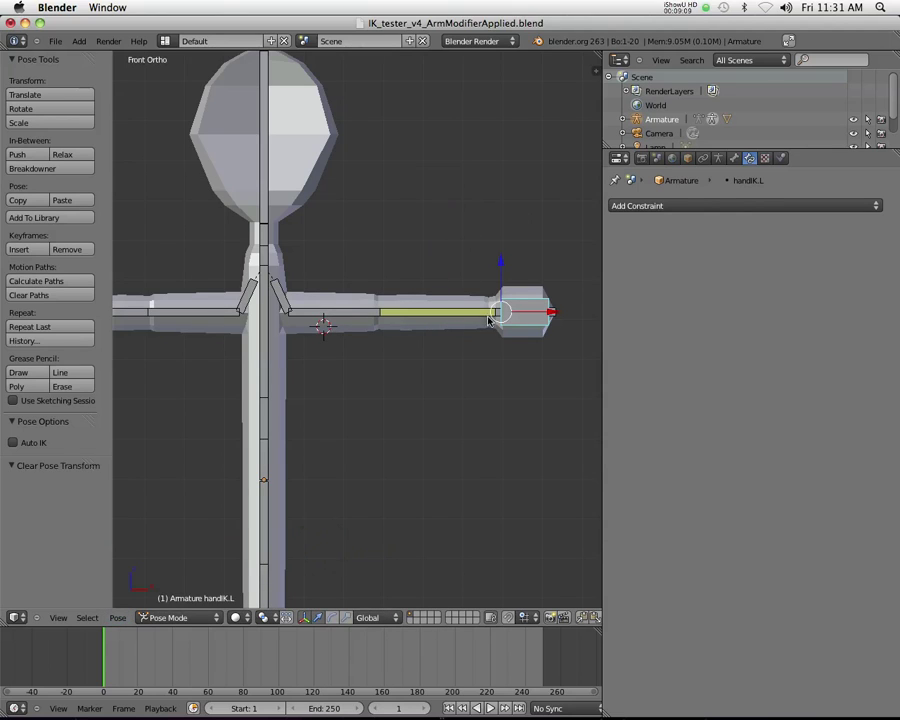
pyautogui.rightClick(555, 318)
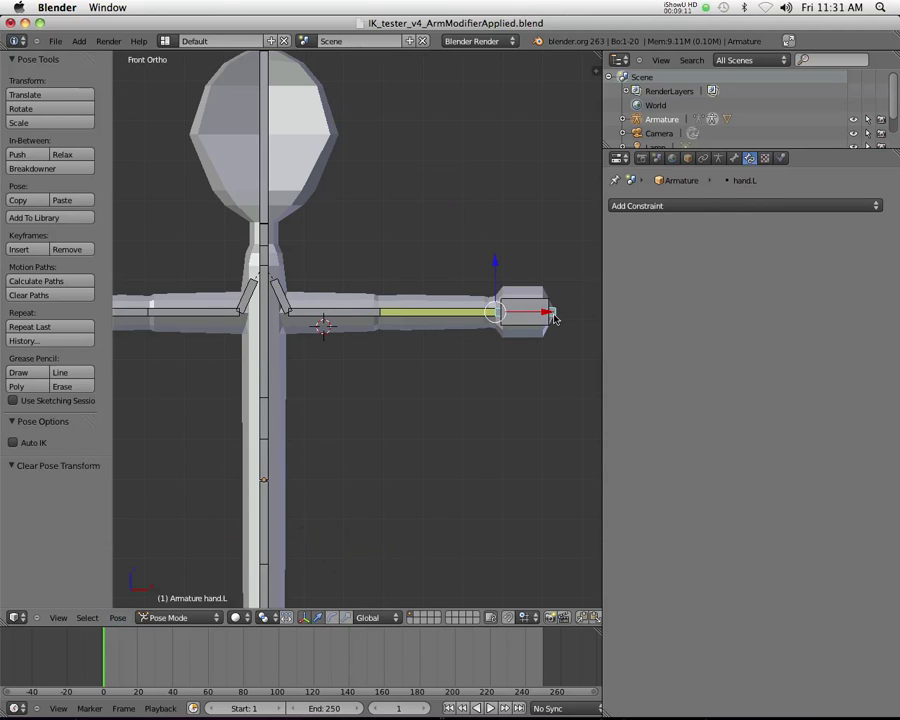
pyautogui.moveTo(555, 318); pyautogui.dragTo(496, 380, button='middle')
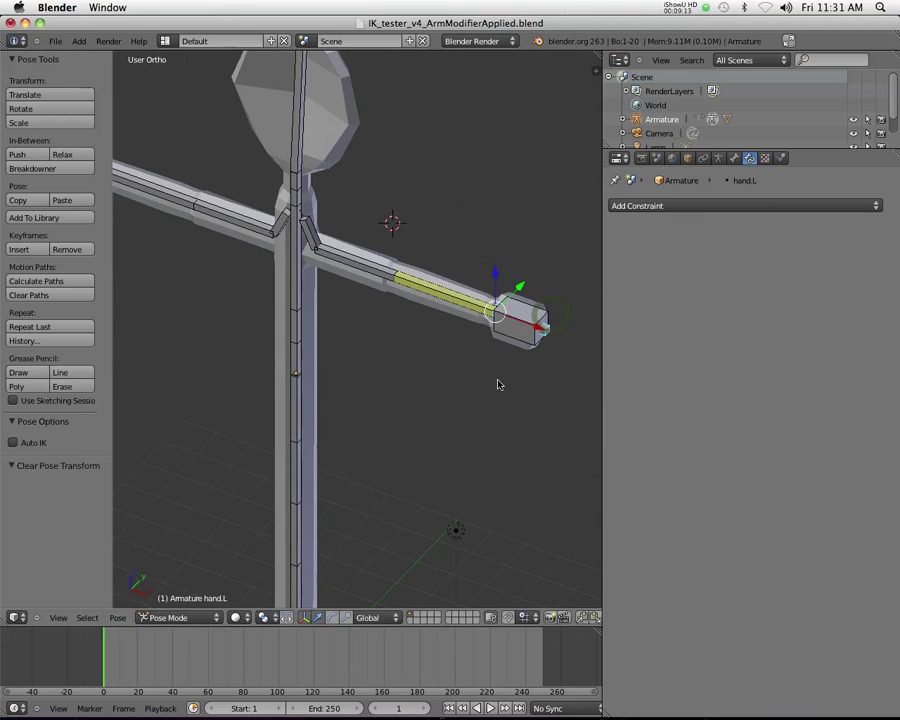
pyautogui.scroll(2, 561, 328)
pyautogui.press('KP_Decimal')
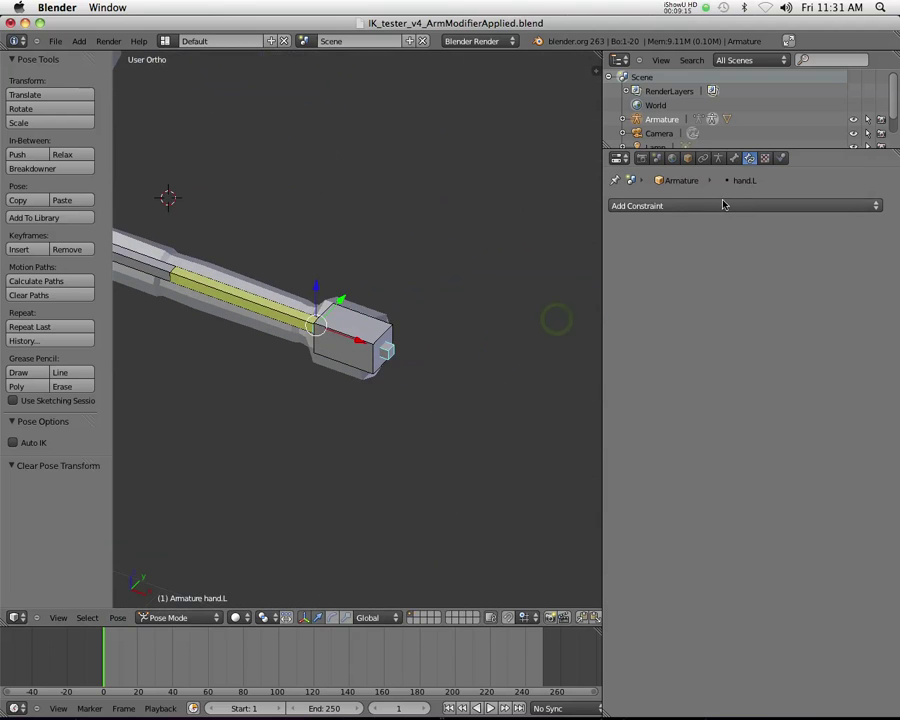
# Step: Add a Copy Rotation constraint to hand.L targeting the Armature's handIK.L bone
pyautogui.click(709, 206)
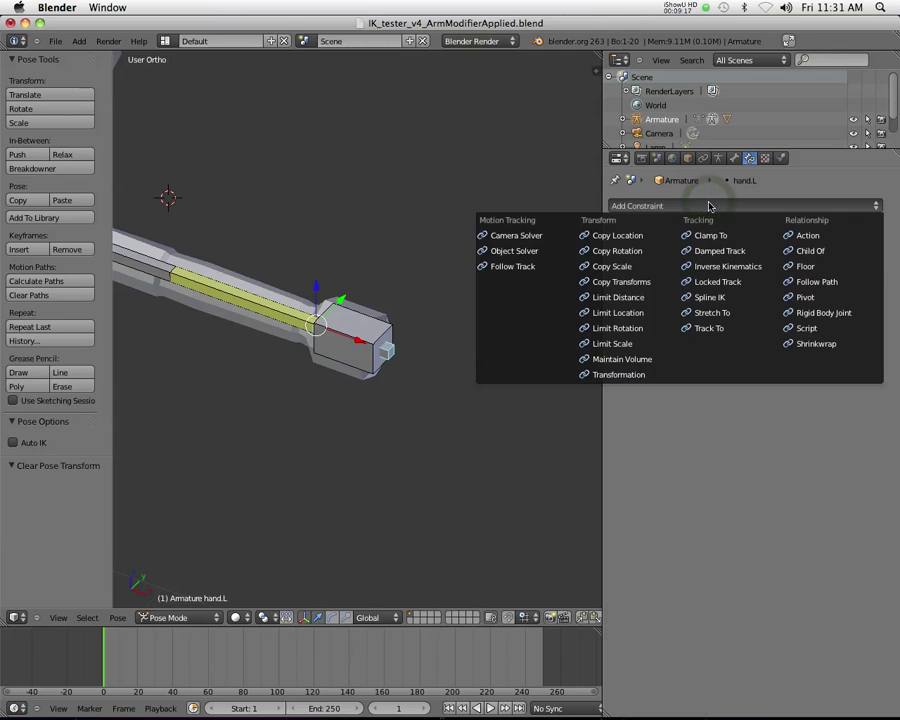
pyautogui.click(623, 256)
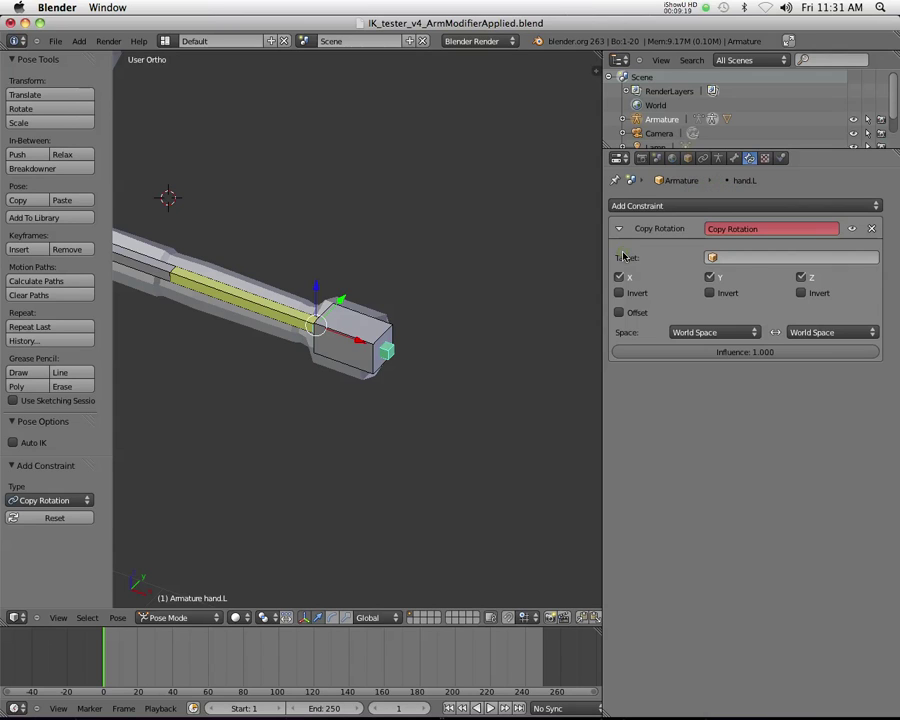
pyautogui.click(753, 262)
pyautogui.click(734, 279)
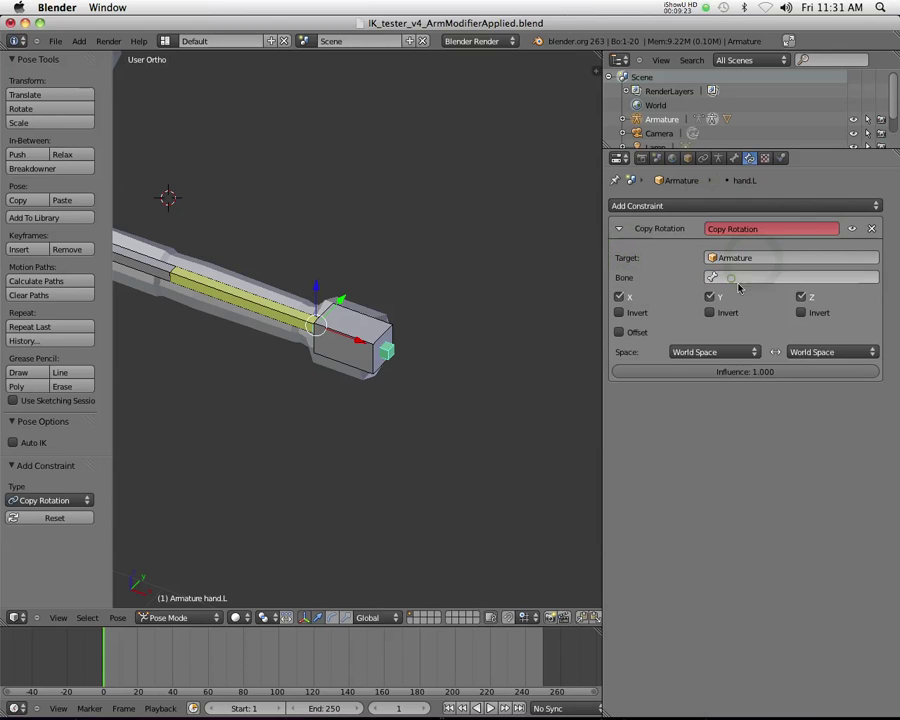
pyautogui.click(740, 278)
pyautogui.write('l')
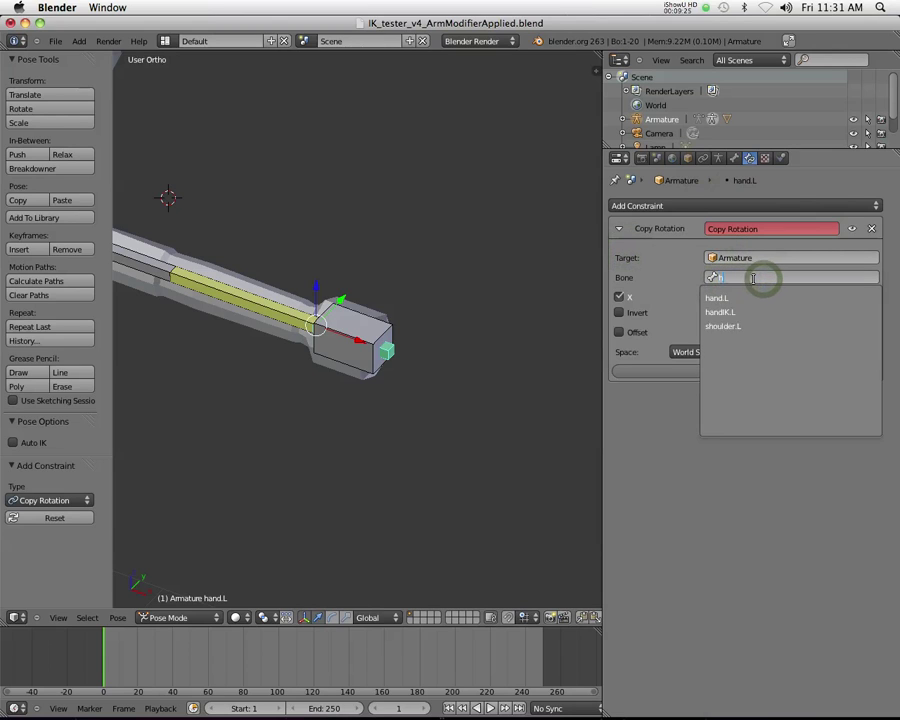
pyautogui.write('hand')
pyautogui.click(727, 313)
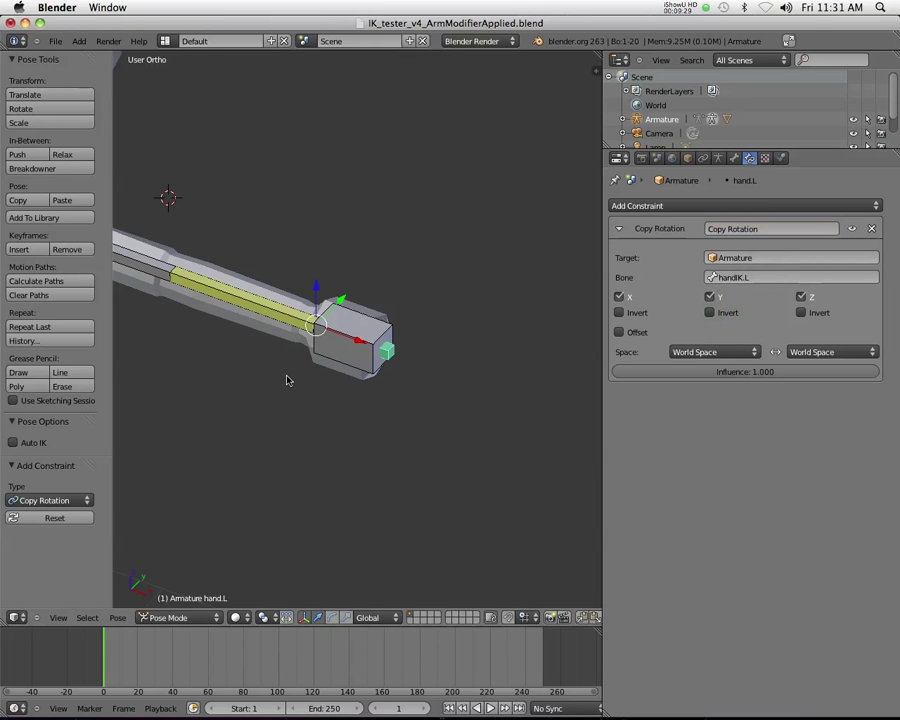
# Step: Return to the front orthographic view and select the handIK.L bone
pyautogui.scroll(-5, 286, 380)
pyautogui.keyDown('shift'); pyautogui.moveTo(295, 376); pyautogui.dragTo(394, 355, button='middle'); pyautogui.keyUp('shift')
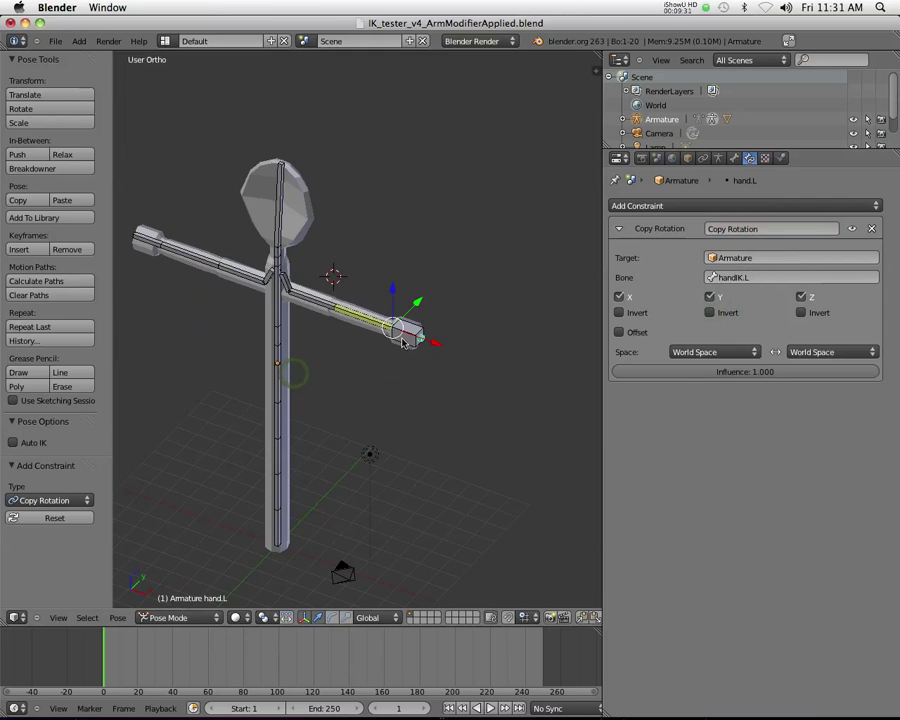
pyautogui.press('KP_1')
pyautogui.rightClick(400, 326)
# Step: Move handIK.L by X -1.060, Z 1.296 to test the rig, then orbit to an angled view
pyautogui.scroll(1, 400, 327)
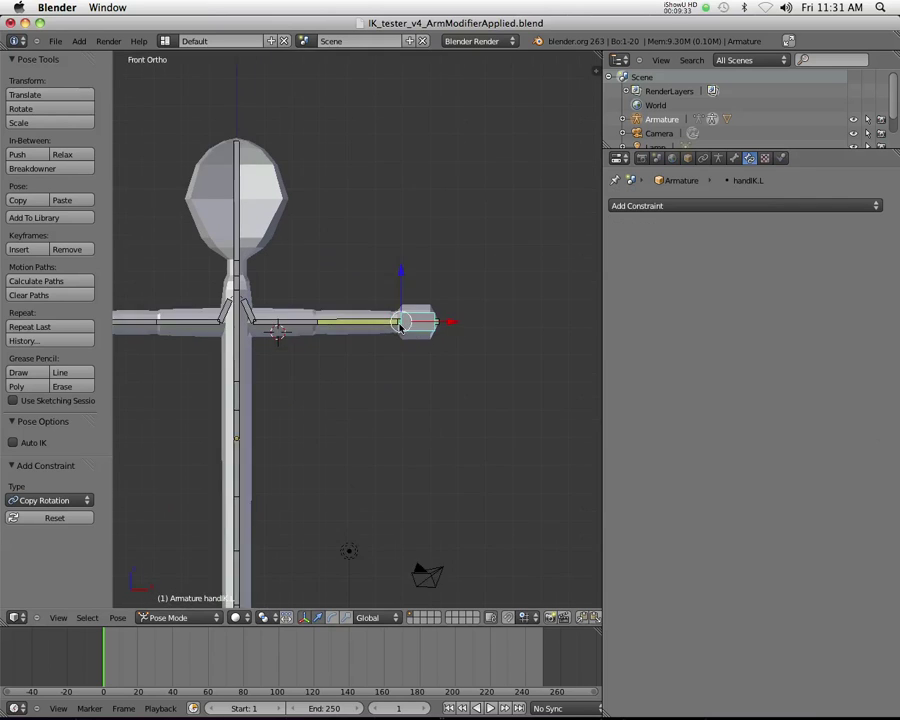
pyautogui.scroll(3, 400, 326)
pyautogui.press('g')
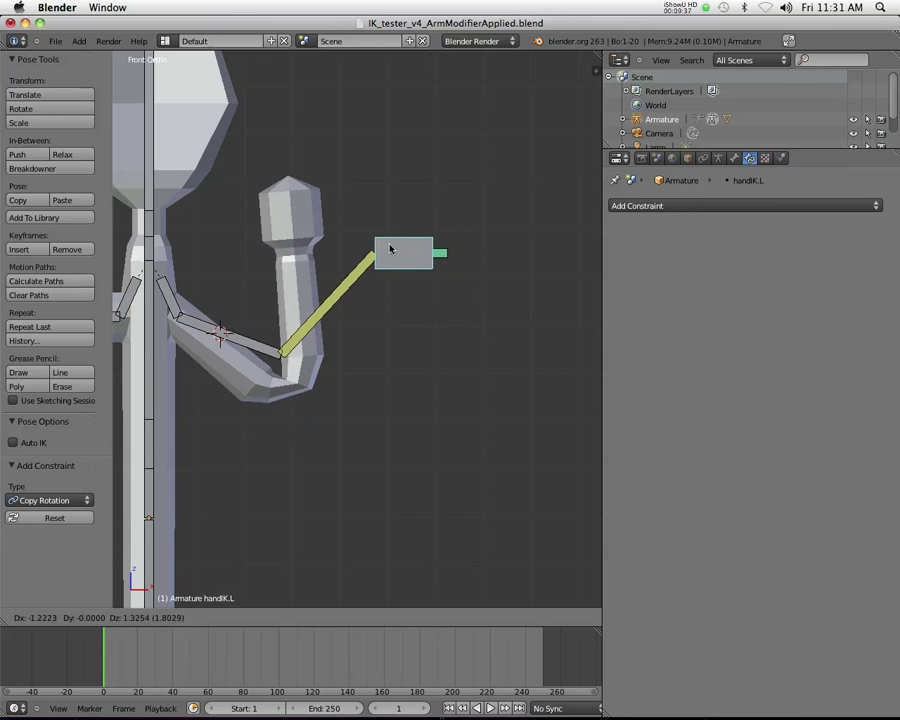
pyautogui.click(398, 250)
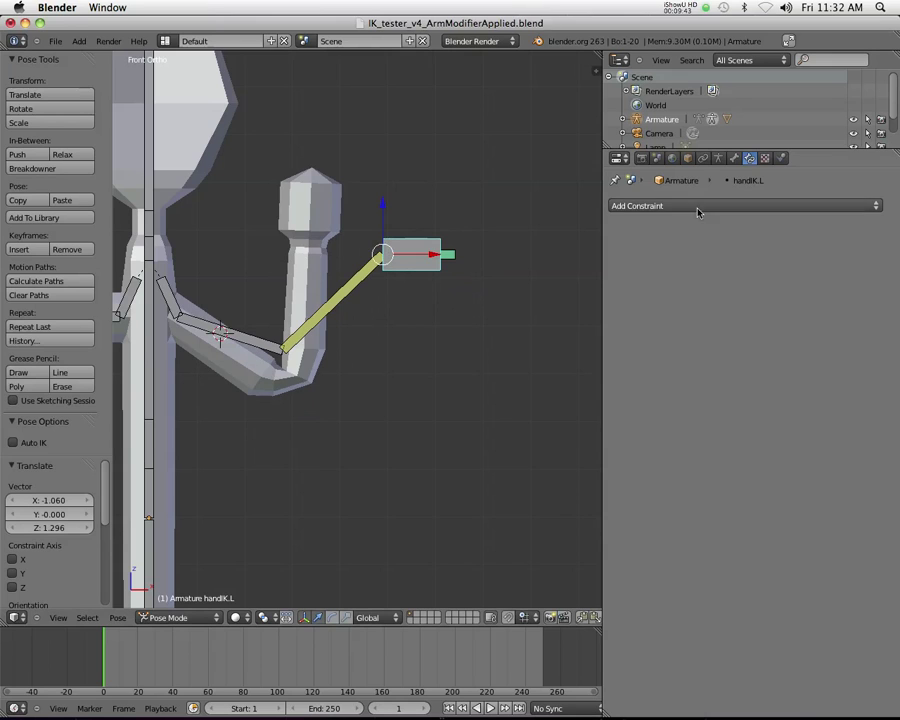
pyautogui.moveTo(805, 149); pyautogui.dragTo(813, 195)
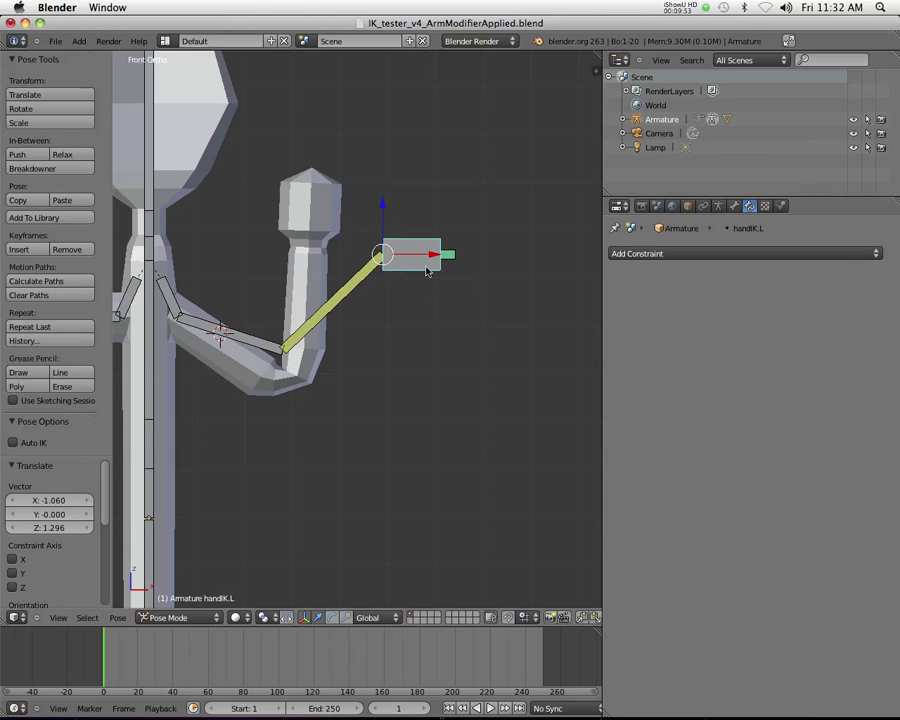
pyautogui.moveTo(427, 271); pyautogui.dragTo(355, 316, button='middle')
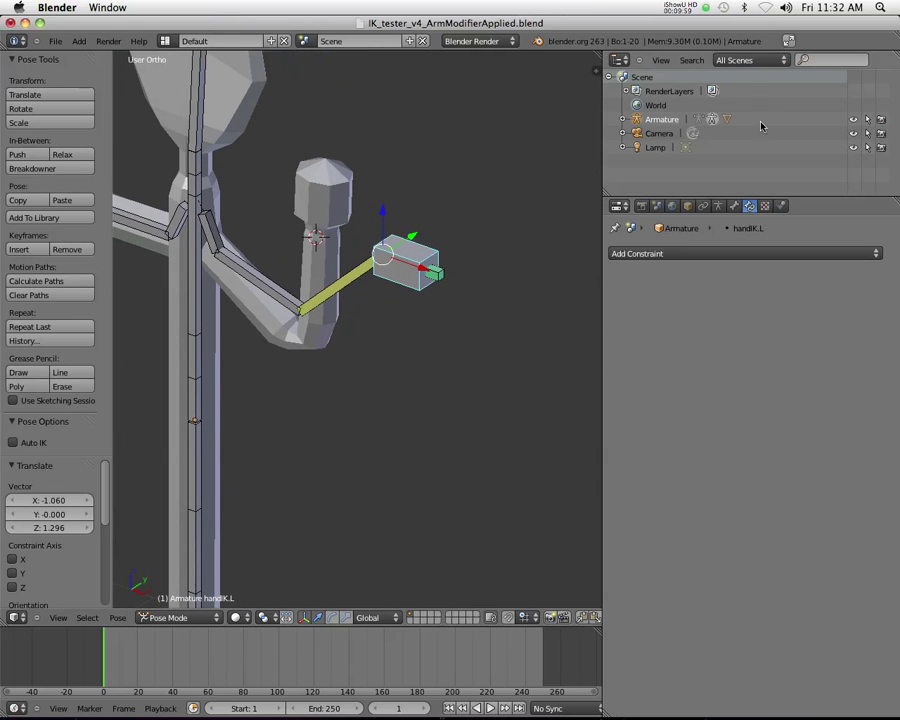
# Step: Expand Armature in the Outliner and view the Cube's Subsurf and two Armature modifiers
pyautogui.click(623, 119)
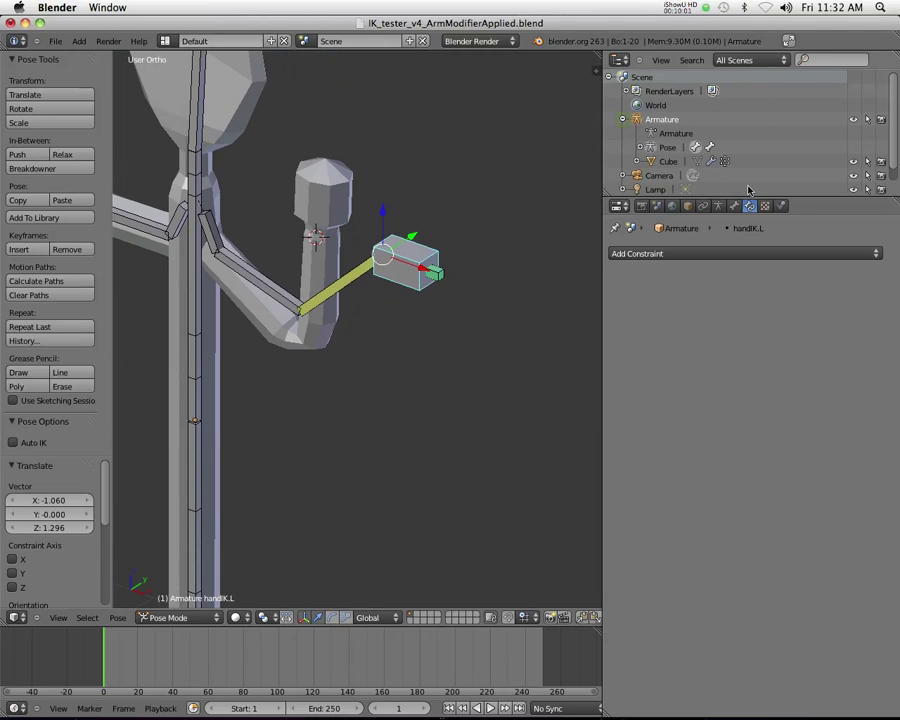
pyautogui.click(667, 161)
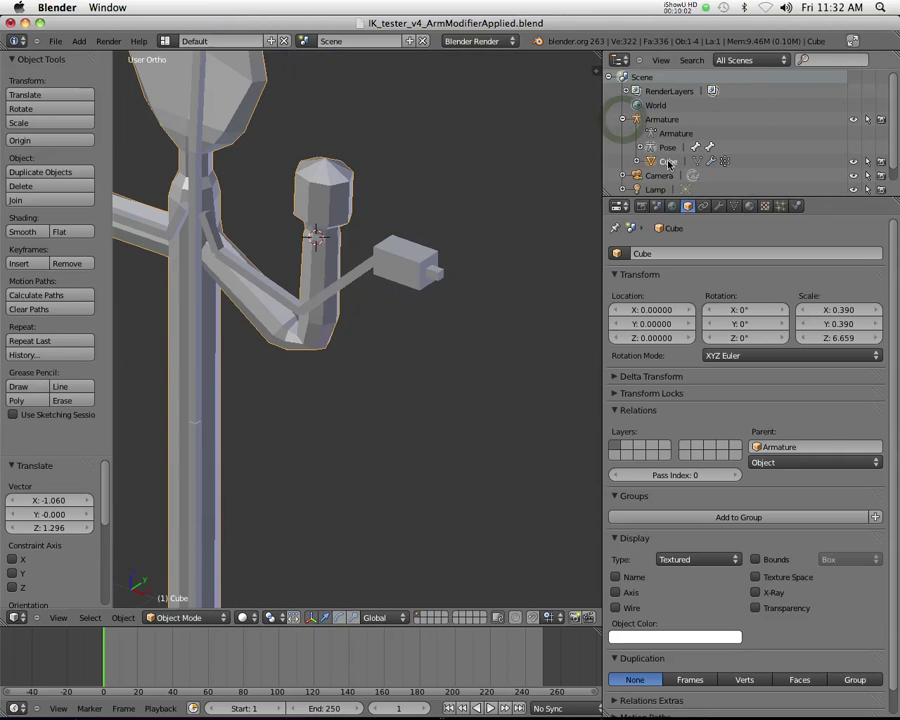
pyautogui.click(719, 205)
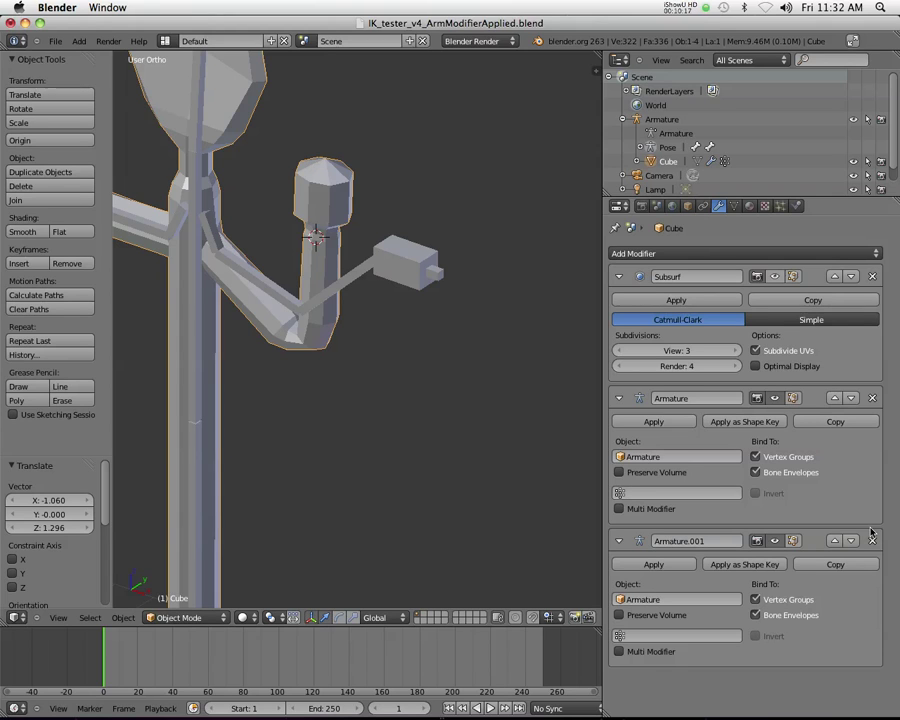
# Step: Dismiss the Object menu without choosing anything and reselect the hand IK target bone
pyautogui.click(126, 618)
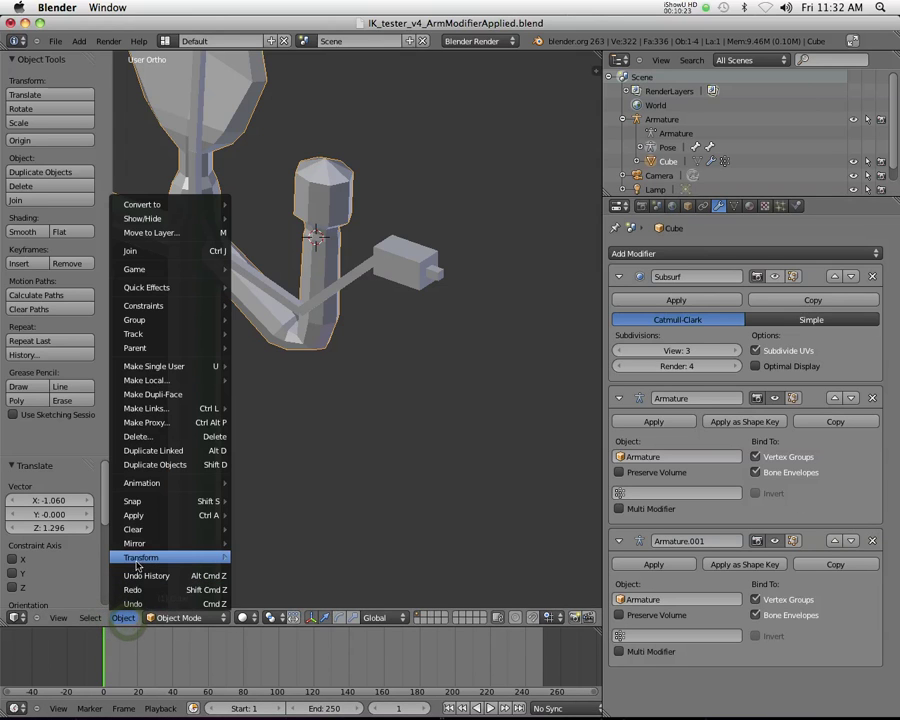
pyautogui.moveTo(137, 561)
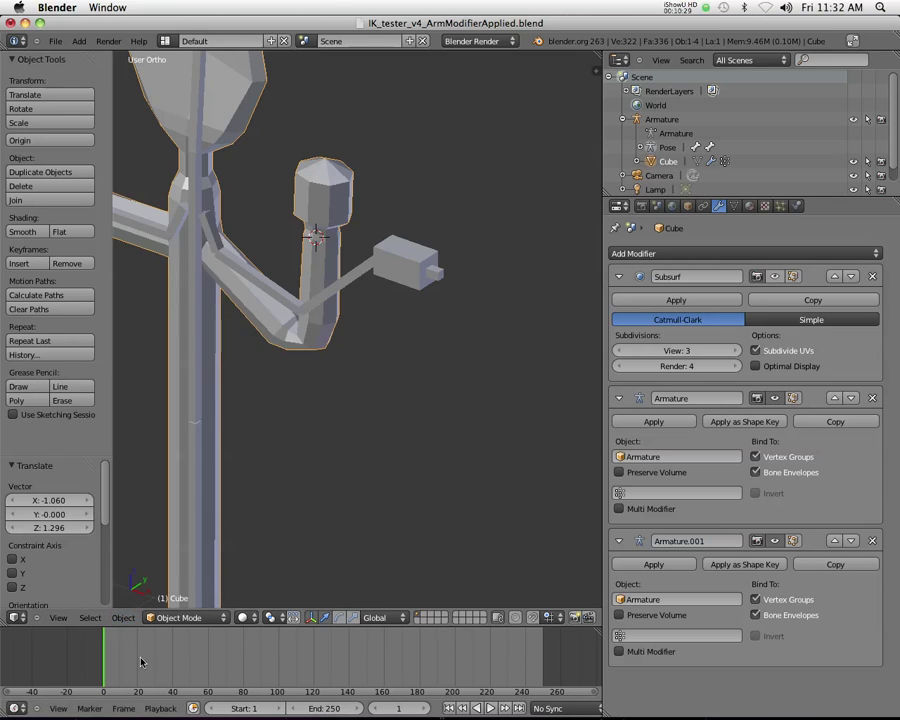
pyautogui.rightClick(410, 257)
pyautogui.hotkey('ctrl', 'Tab')
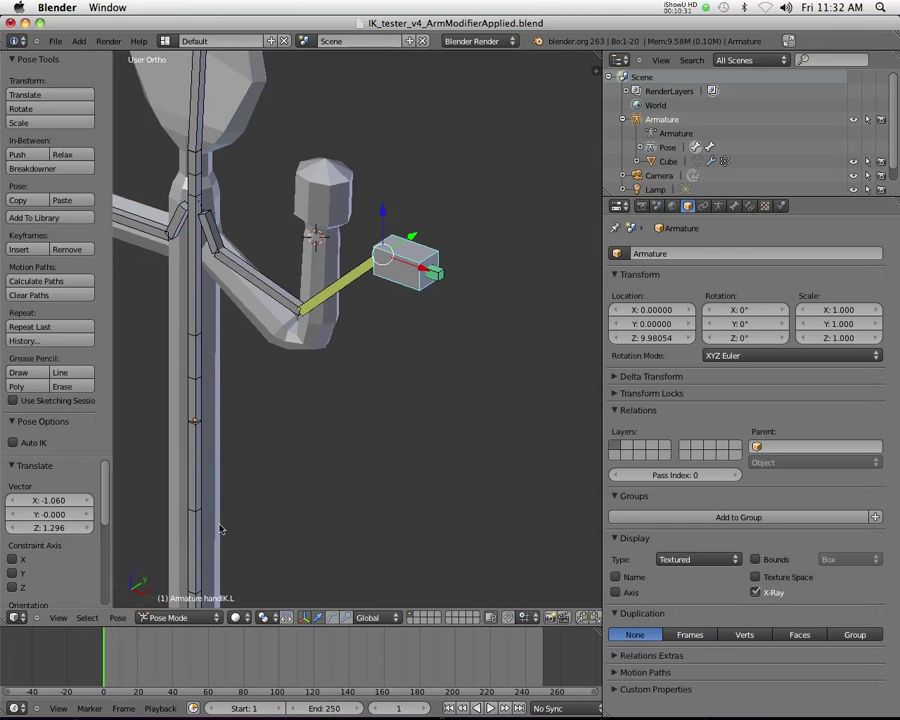
# Step: Clear all pose transforms so the arm straightens, then select forearm.L and the Cube
pyautogui.click(129, 617)
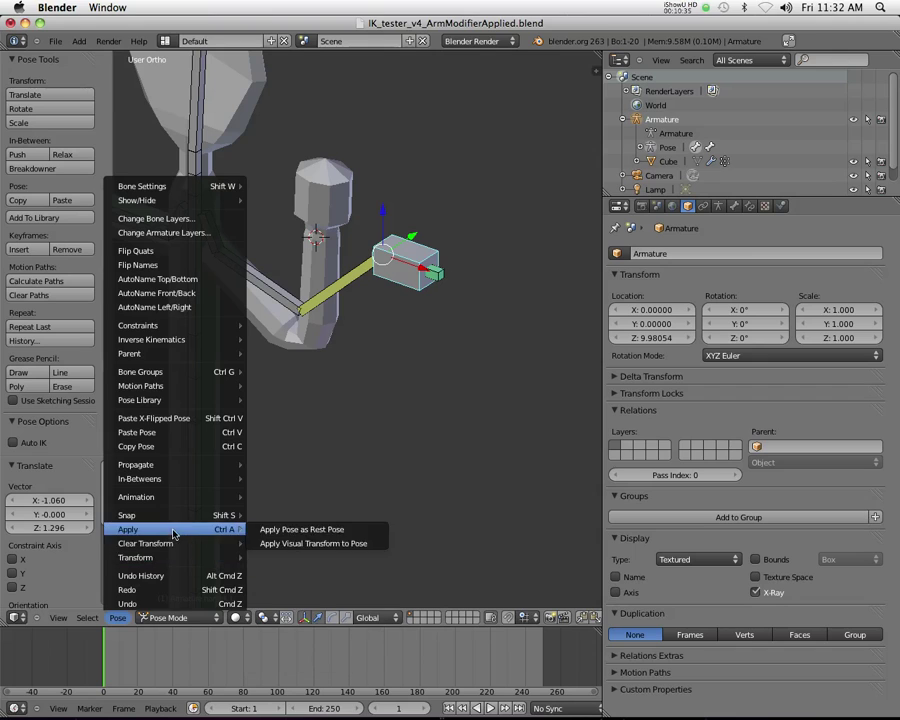
pyautogui.moveTo(180, 546)
pyautogui.click(268, 543)
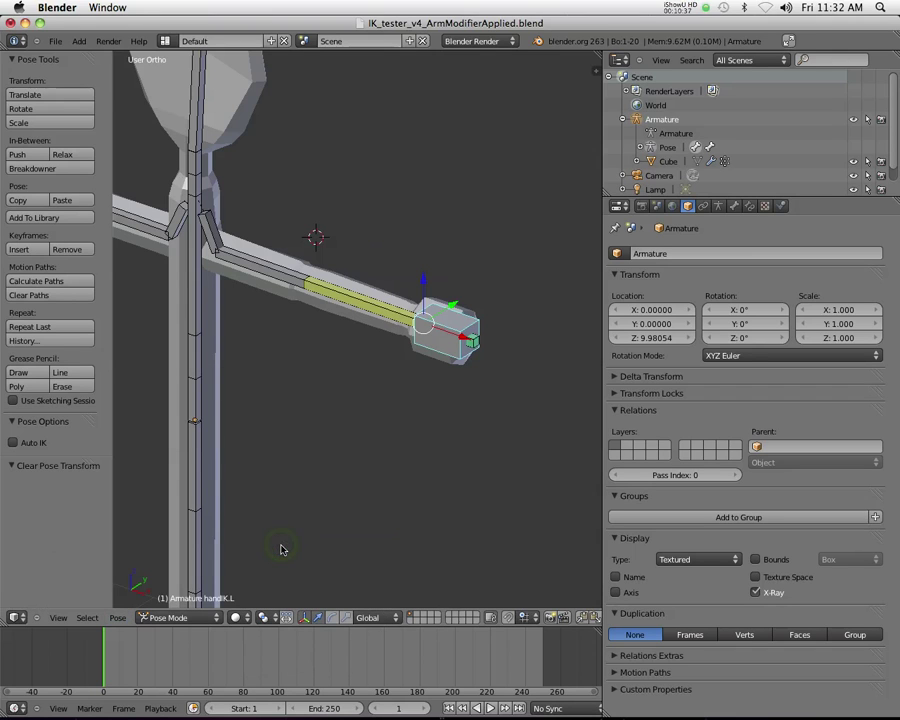
pyautogui.rightClick(373, 297)
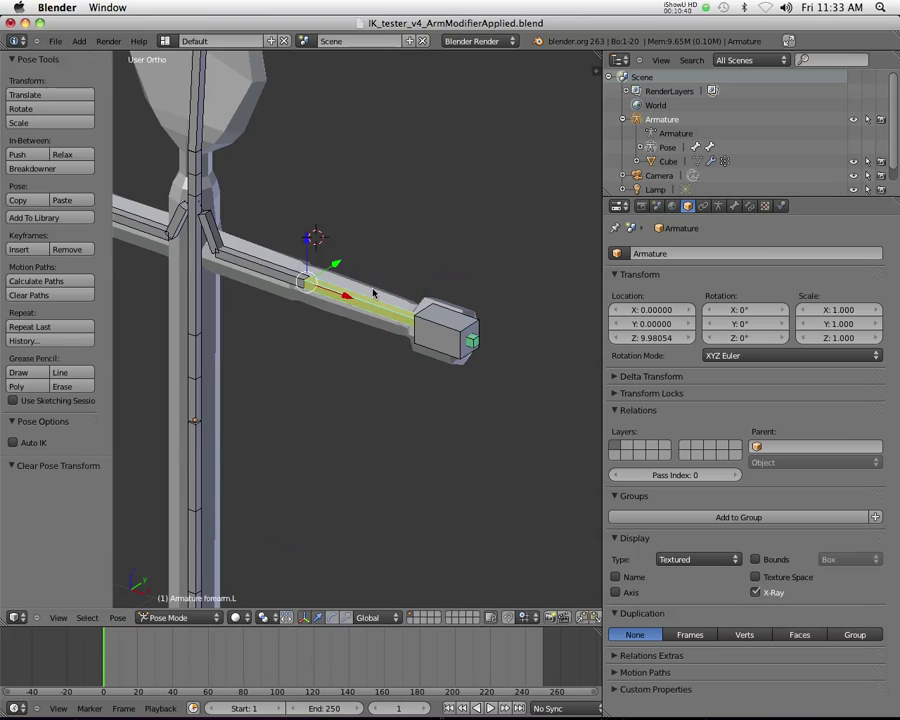
pyautogui.click(651, 161)
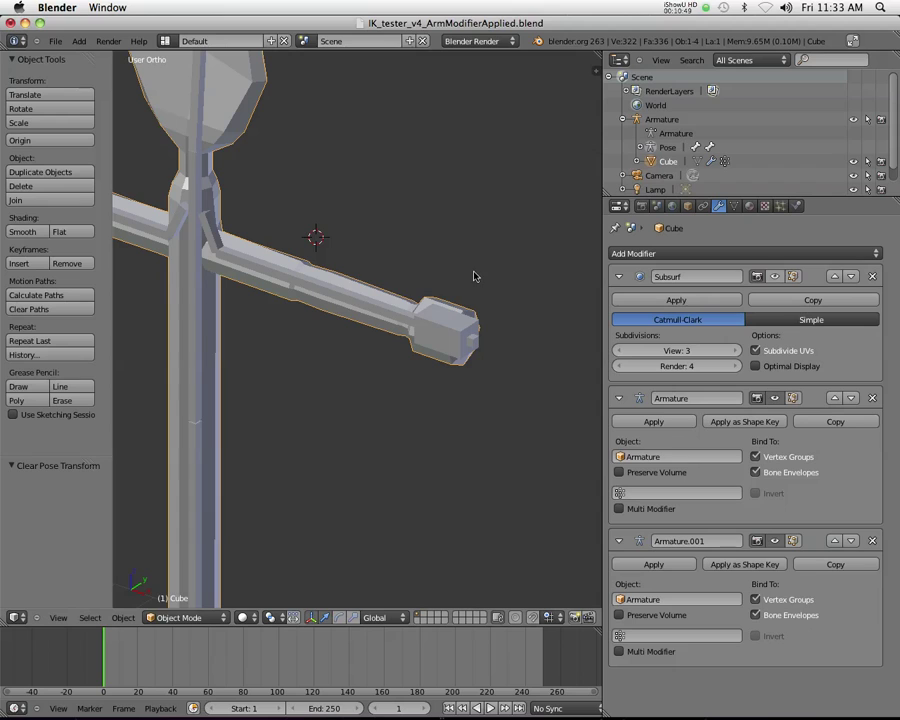
# Step: Clear the Cube's parent and delete its Armature.001 and Armature modifiers
pyautogui.hotkey('alt', 'p')
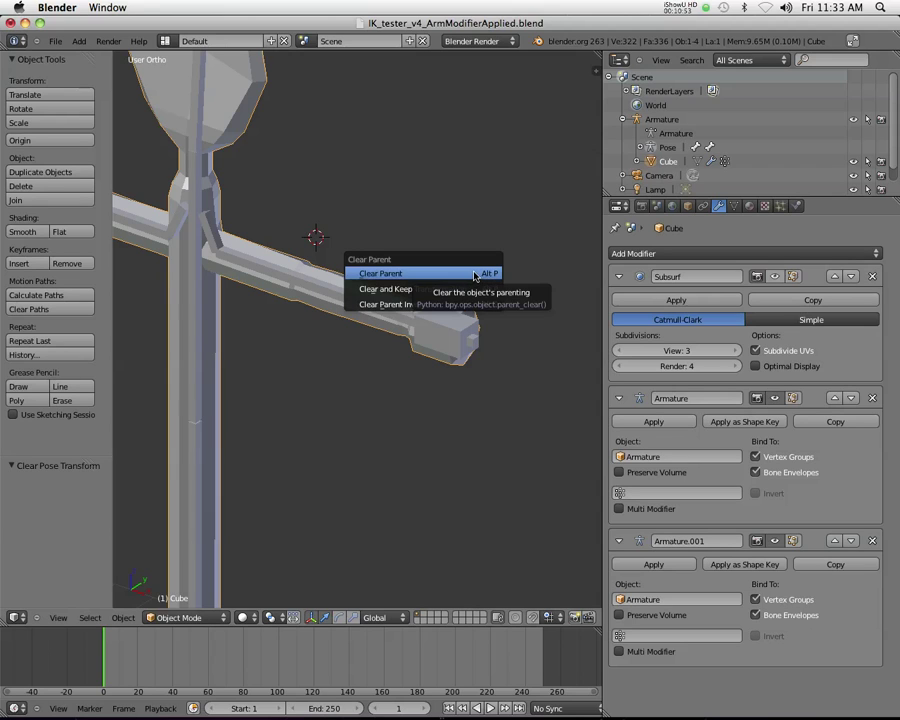
pyautogui.click(475, 275)
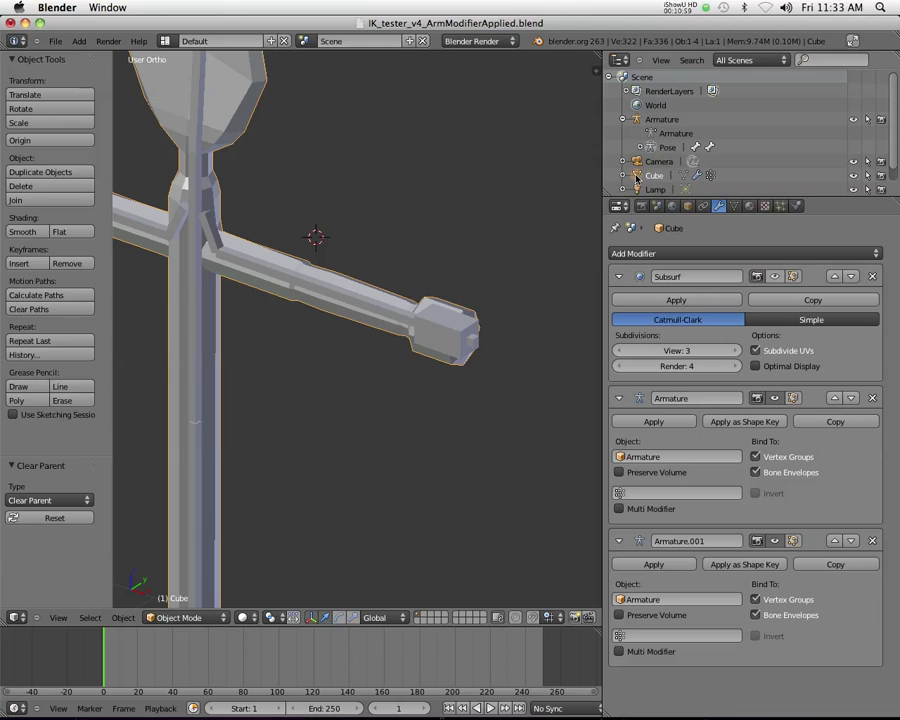
pyautogui.click(872, 540)
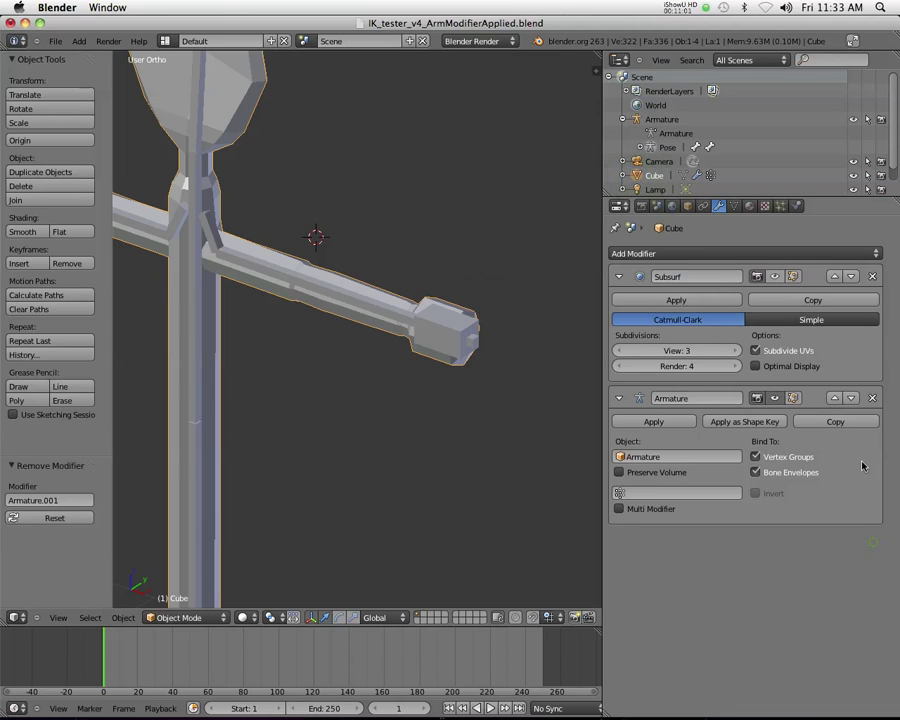
pyautogui.click(872, 397)
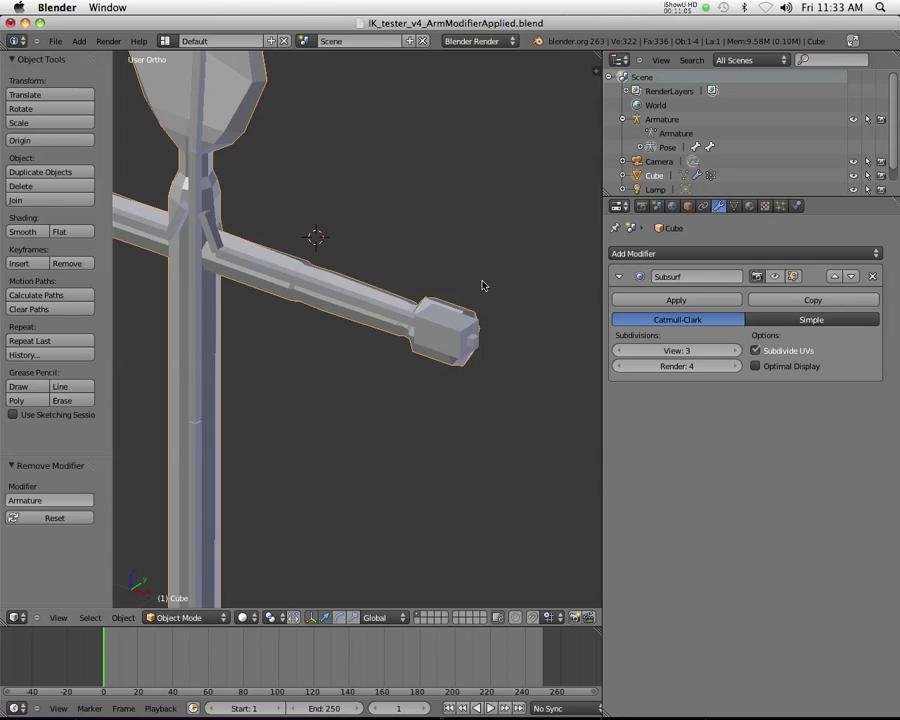
# Step: Add an Armature modifier to the Cube with its Object set to Armature
pyautogui.click(866, 252)
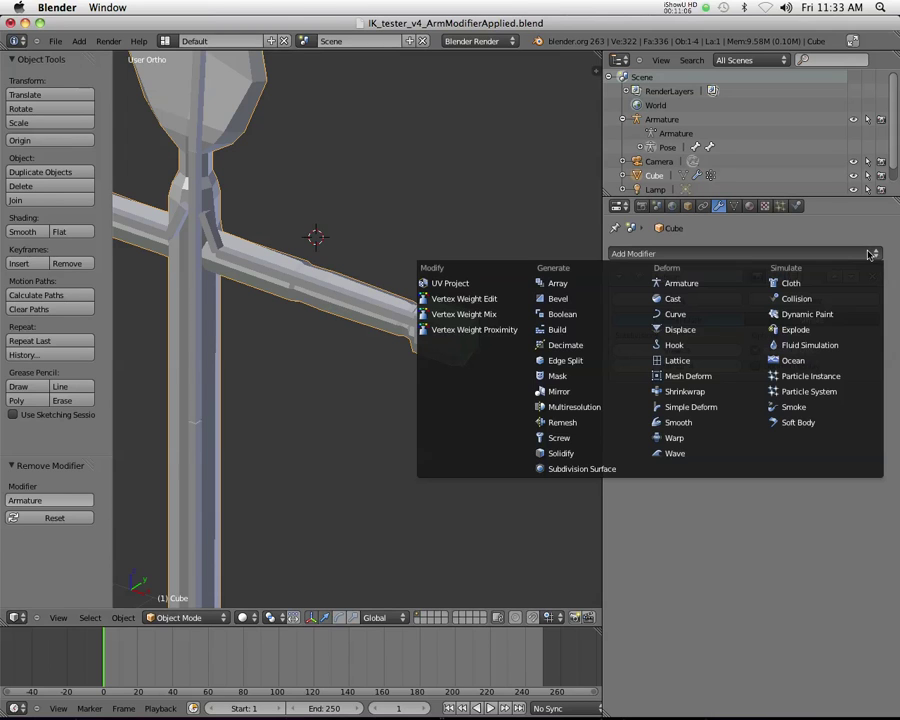
pyautogui.click(686, 282)
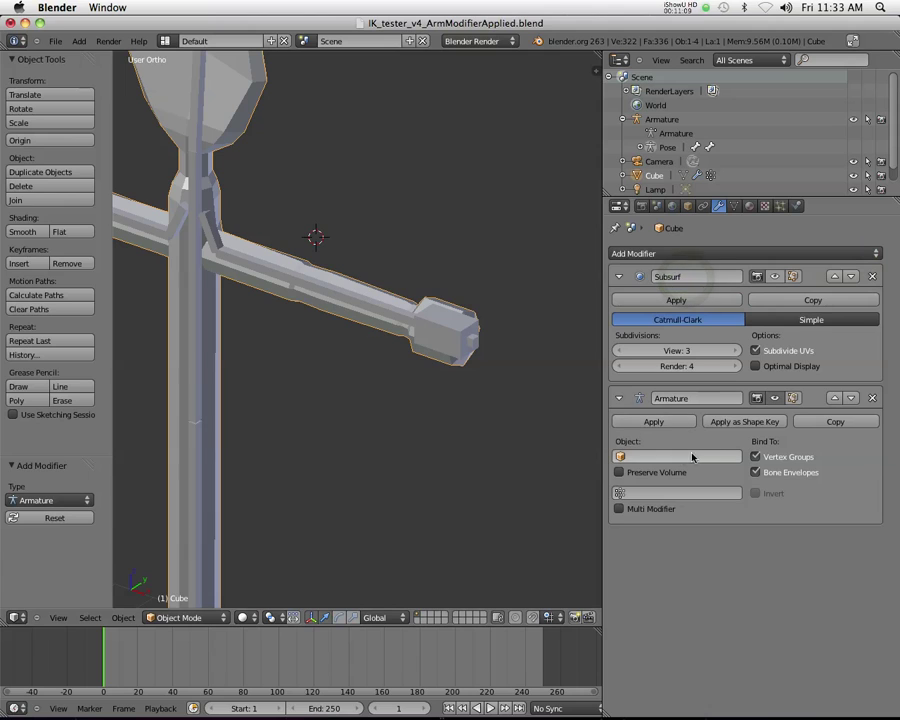
pyautogui.click(692, 457)
pyautogui.click(665, 473)
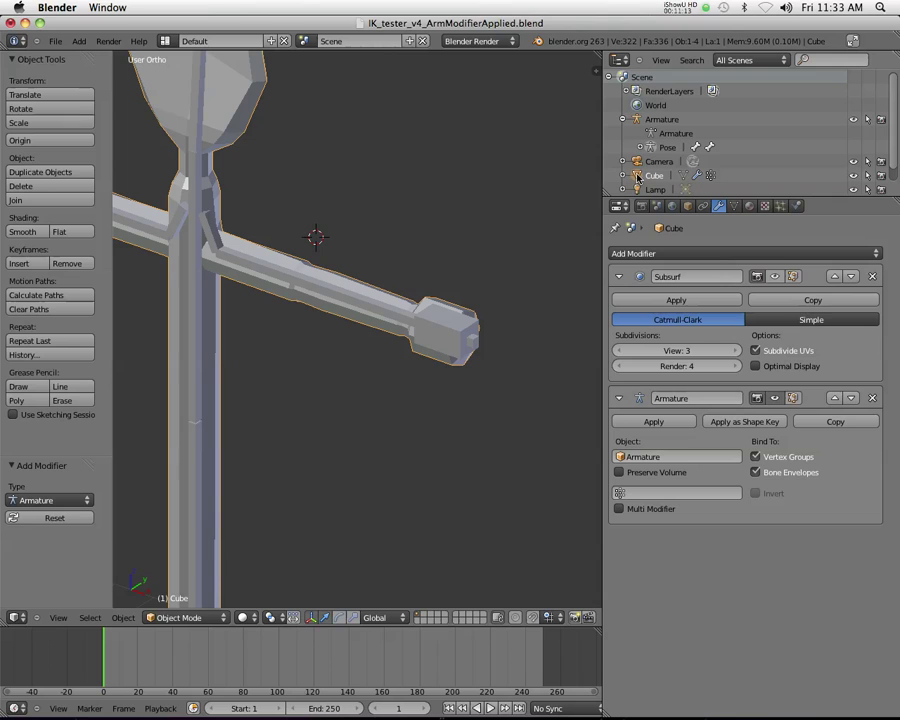
# Step: Parent the Cube to the Armature With Automatic Weights and collapse the Outliner entry
pyautogui.click(638, 126)
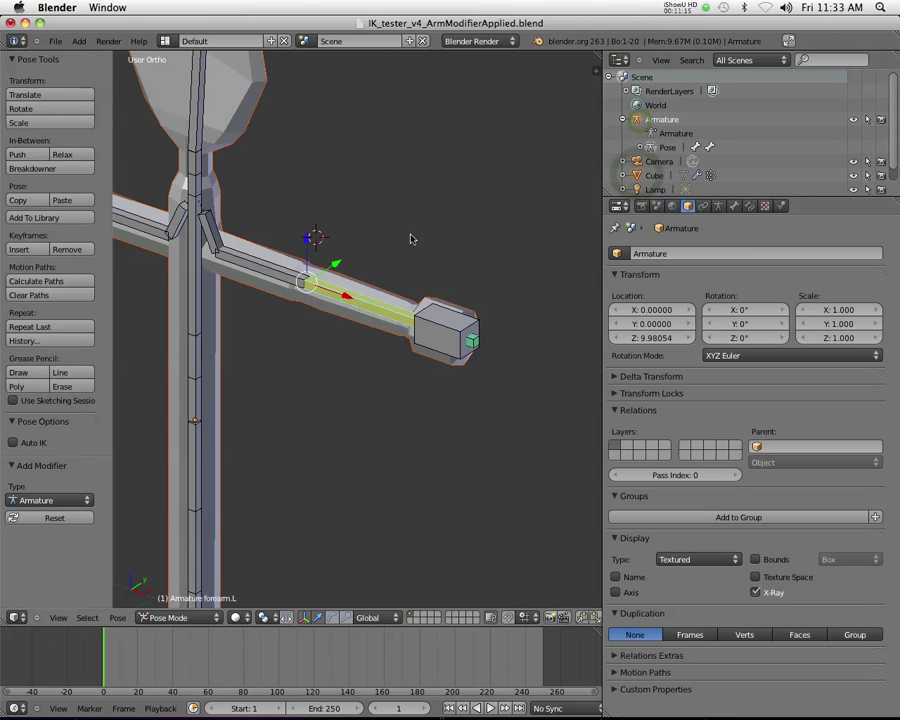
pyautogui.hotkey('ctrl', 'p')
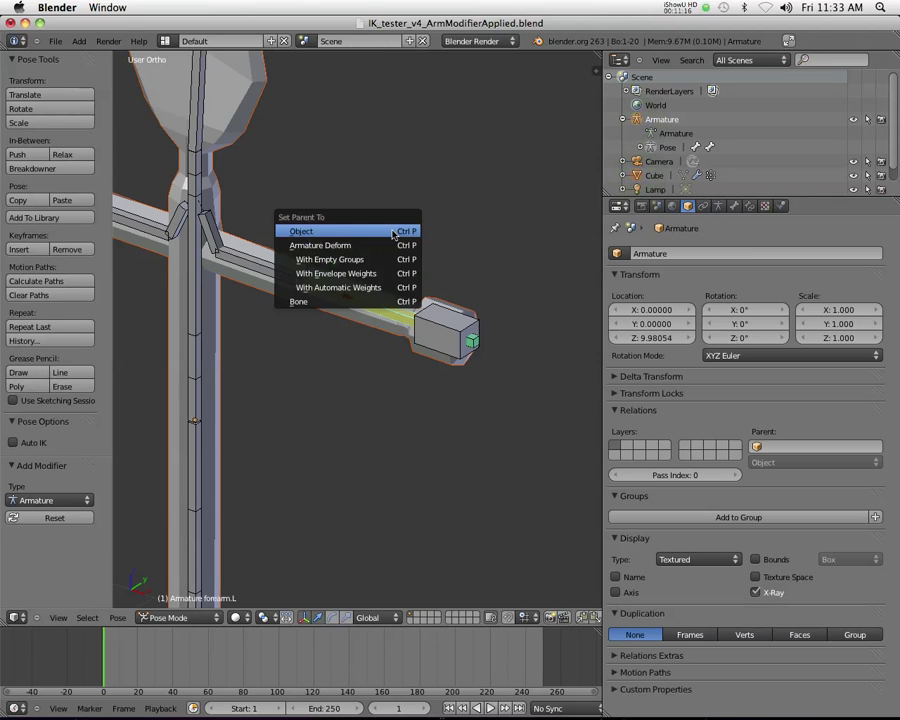
pyautogui.click(382, 287)
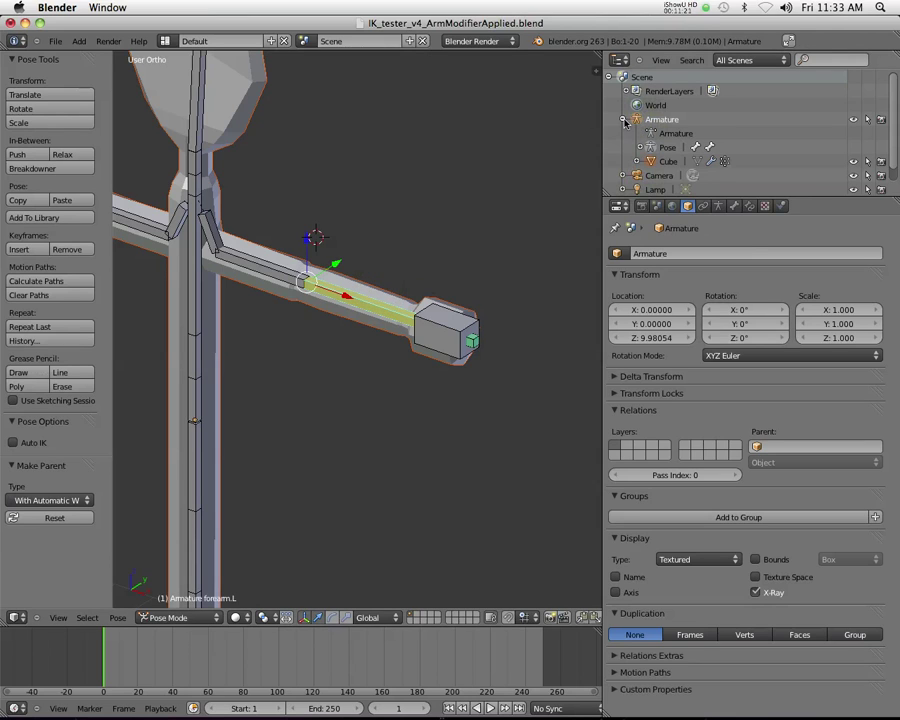
pyautogui.click(623, 119)
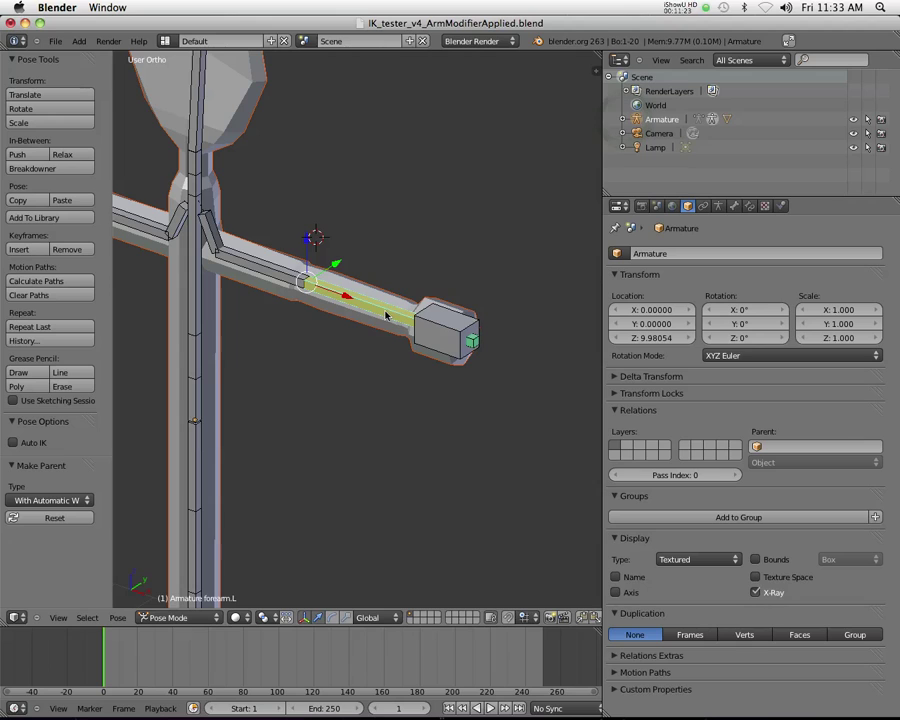
# Step: In front view, drag handIK.L about X -0.88, Z 1.06 to bend the arm mesh
pyautogui.rightClick(435, 329)
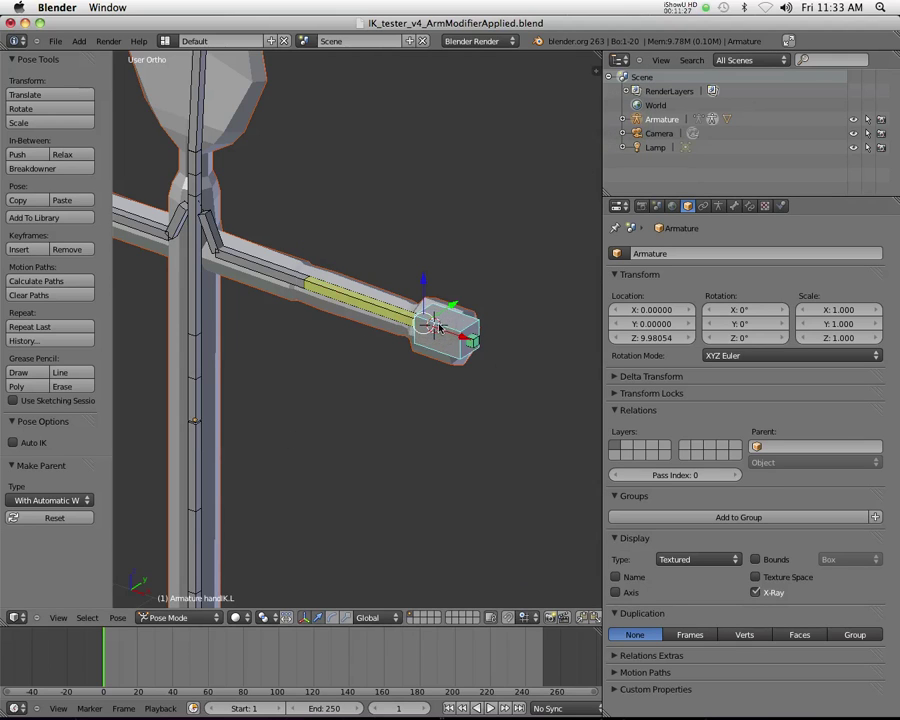
pyautogui.press('KP_1')
pyautogui.press('g')
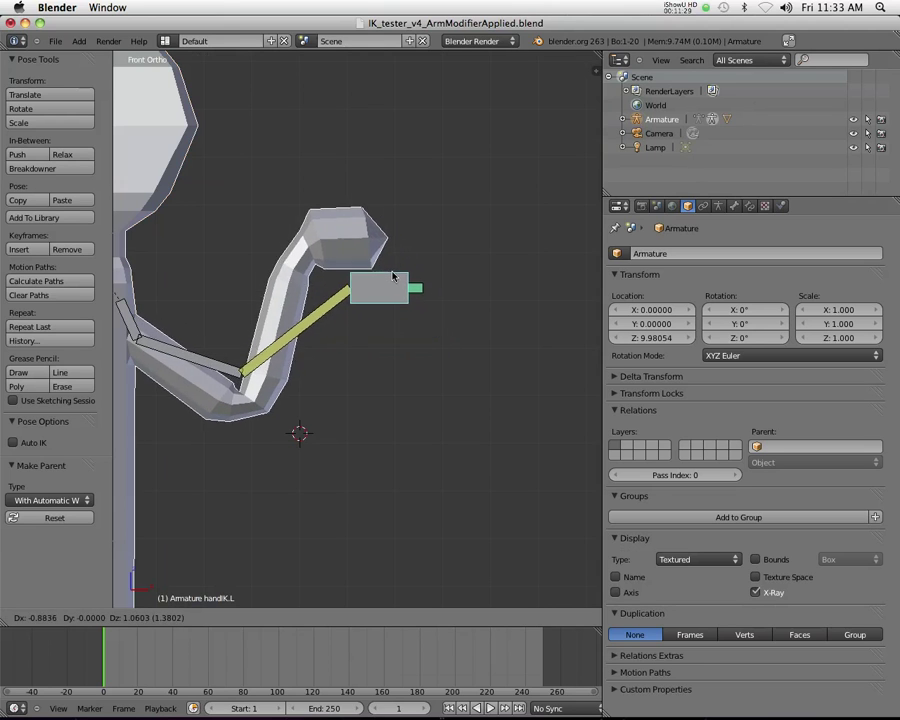